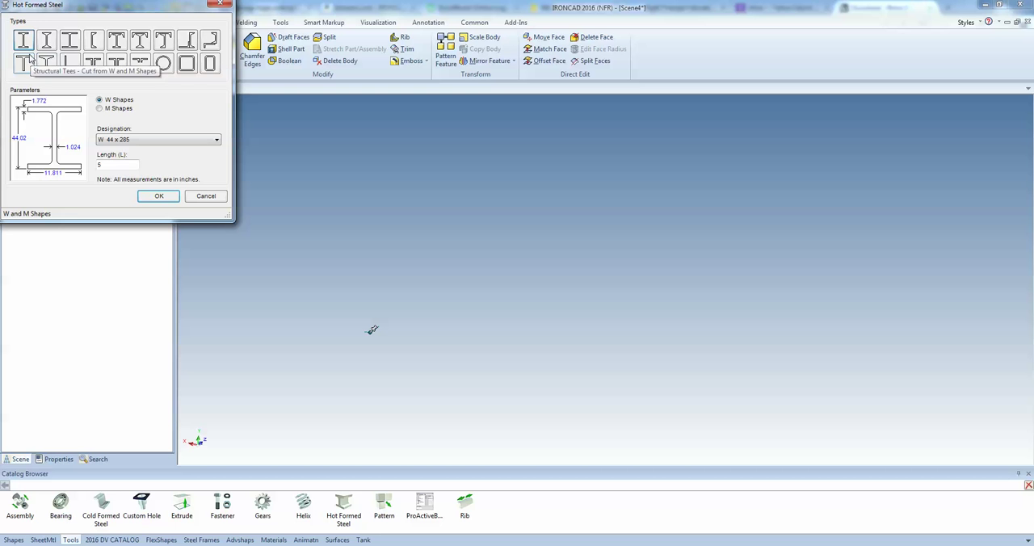
# Insert a hot formed steel W-shape beam with designation W 6 x 12 and a custom length
pyautogui.click(126, 140)
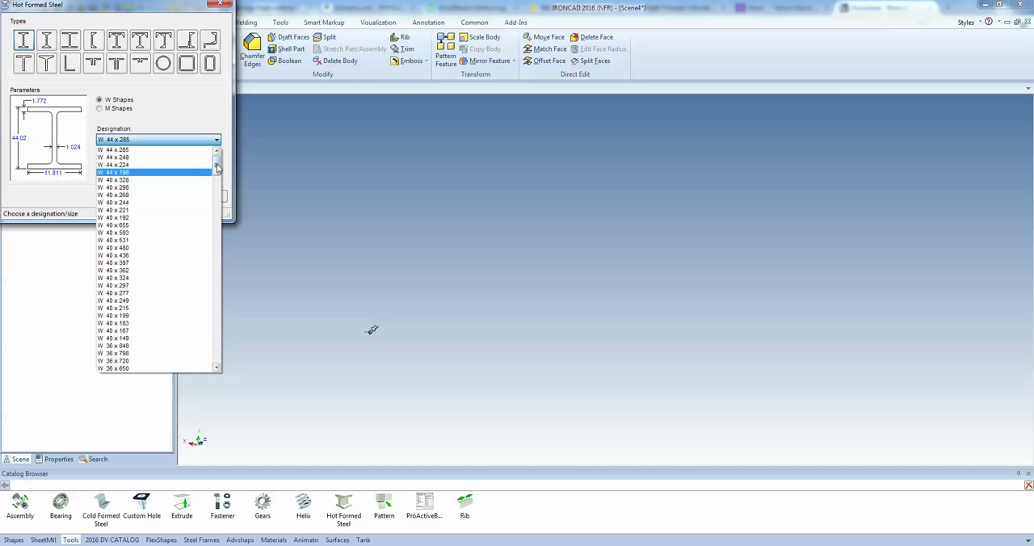
pyautogui.moveTo(215, 166); pyautogui.dragTo(224, 356)
pyautogui.click(171, 339)
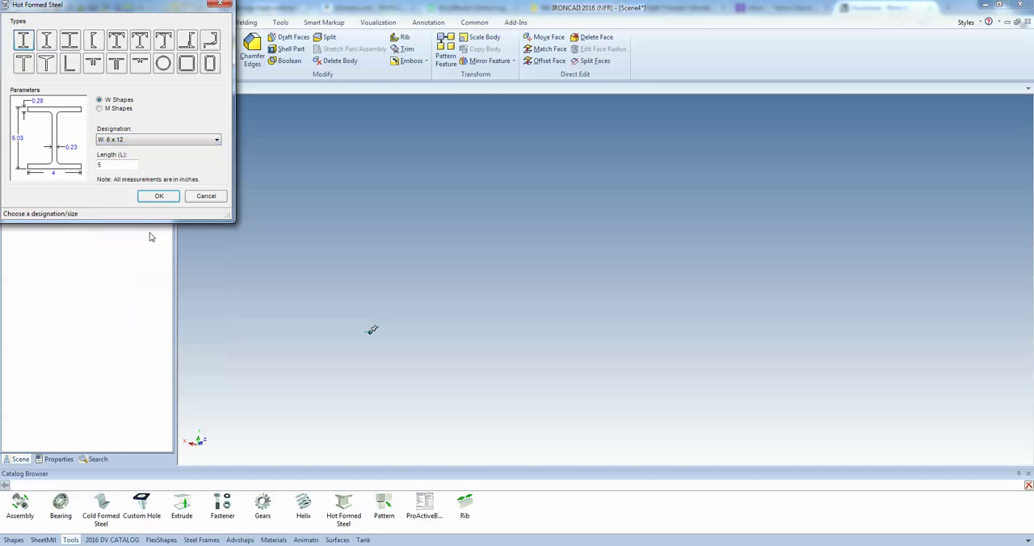
pyautogui.doubleClick(108, 164)
pyautogui.click(159, 195)
# Create one linked copy of the W 6 x 12 beam, offset sideways by a distance of 24
pyautogui.moveTo(474, 325); pyautogui.dragTo(407, 322, button='middle')
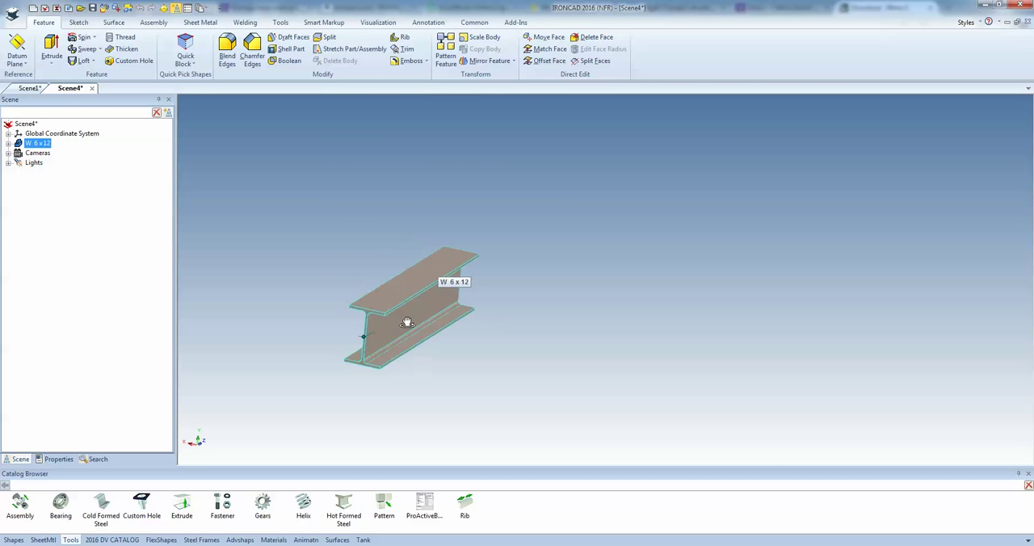
pyautogui.press('F10')
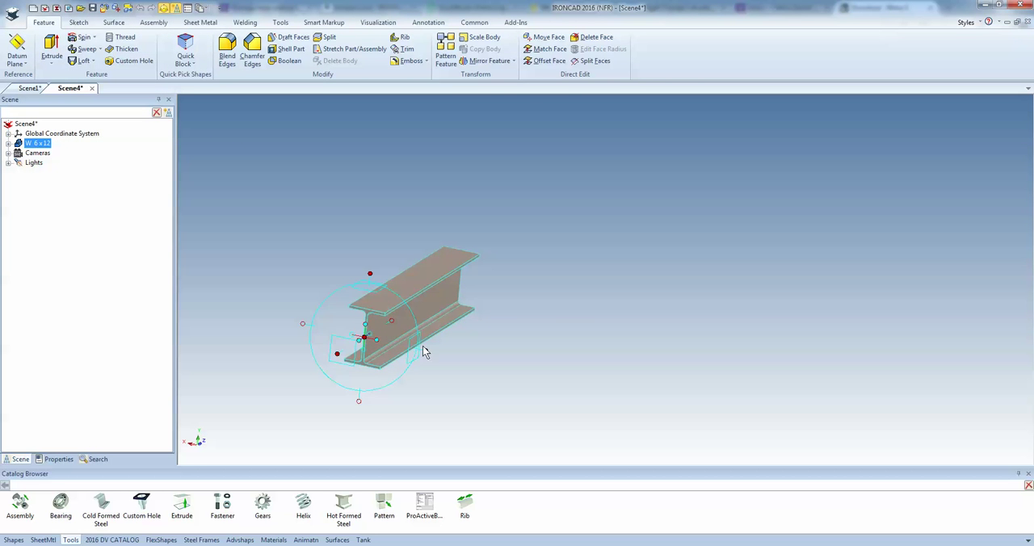
pyautogui.moveTo(429, 350)
pyautogui.mouseDown(button='right')
pyautogui.moveTo(438, 367)
pyautogui.moveTo(429, 353)
pyautogui.mouseUp(button='right')
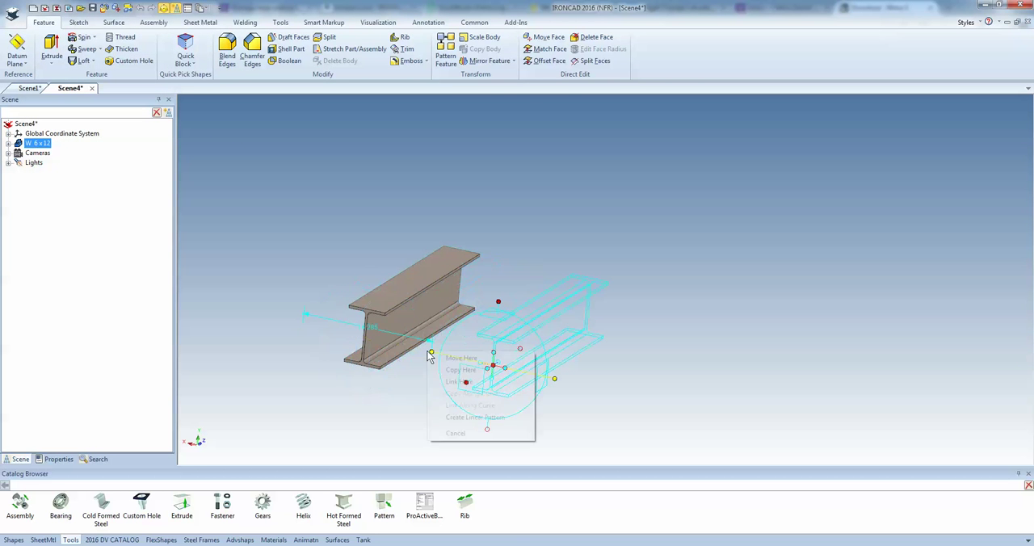
pyautogui.click(459, 381)
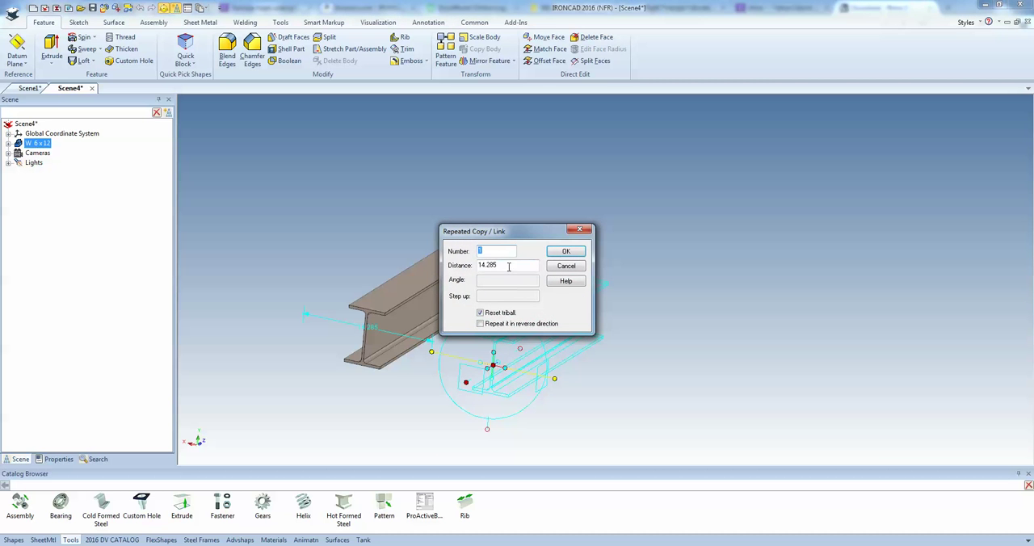
pyautogui.moveTo(509, 266); pyautogui.dragTo(446, 267)
pyautogui.write('24')
pyautogui.press('Return')
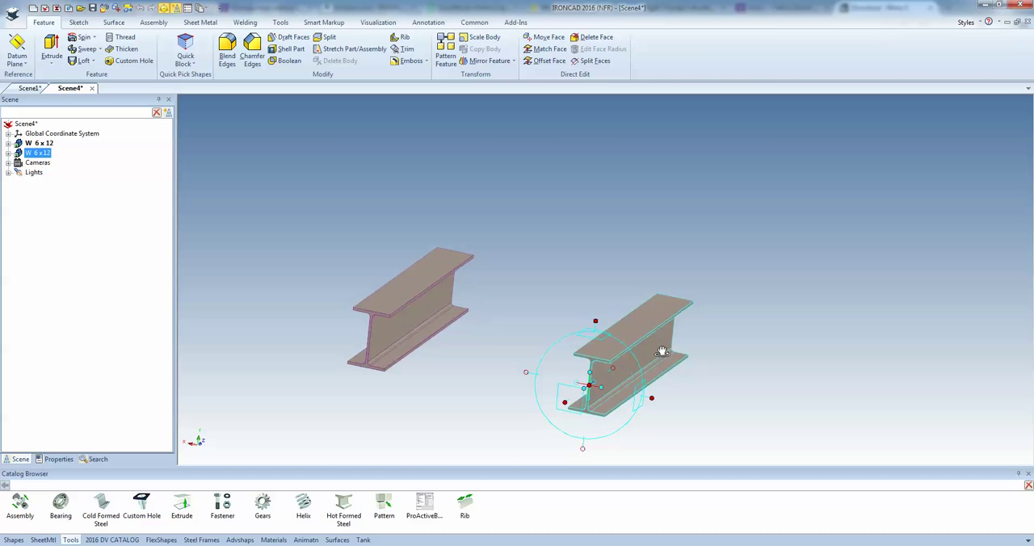
# Add the SquarewAngle FlexShape to the underside of the first beam's bottom flange with a WIDTH of 8 in
pyautogui.moveTo(662, 352); pyautogui.dragTo(596, 224, button='middle')
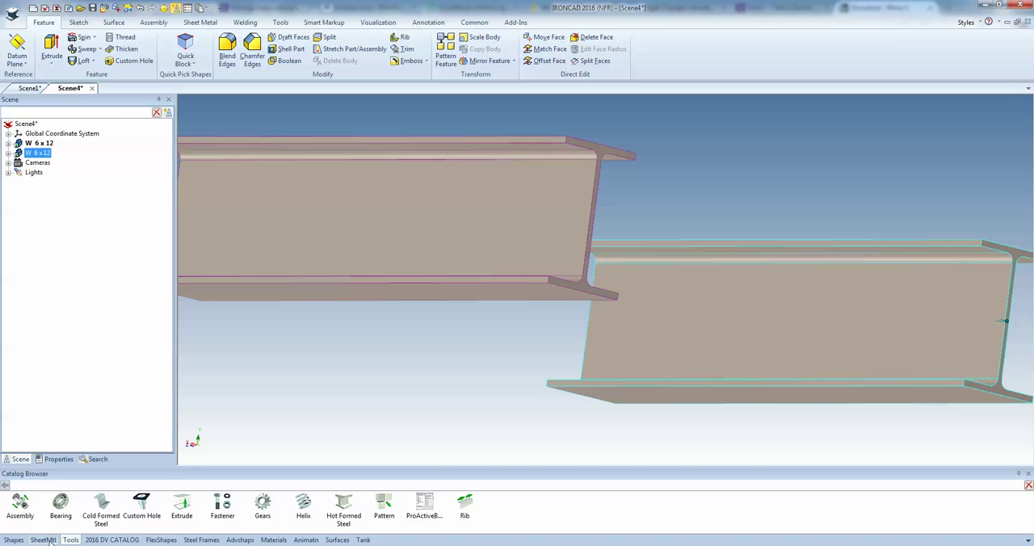
pyautogui.click(150, 540)
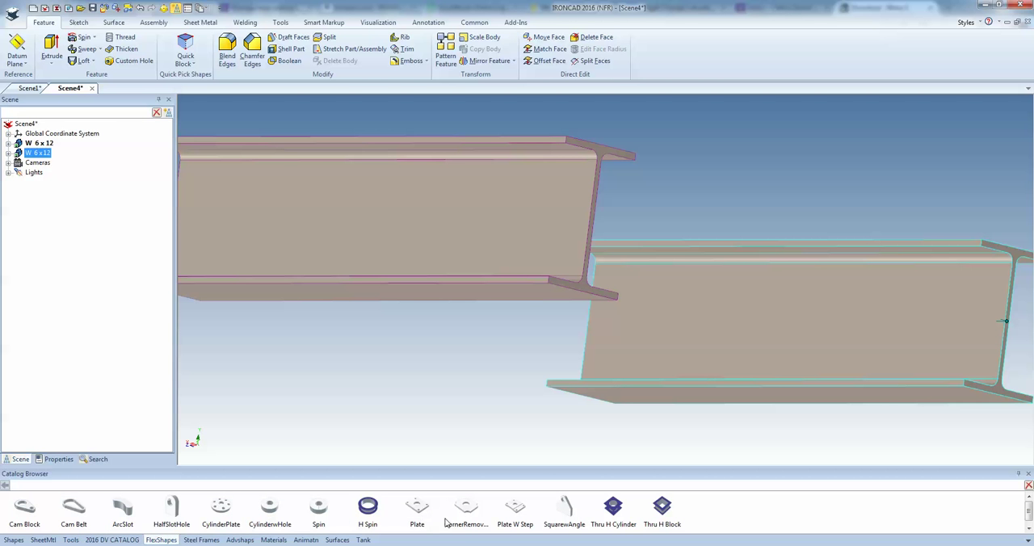
pyautogui.moveTo(557, 516); pyautogui.dragTo(521, 297)
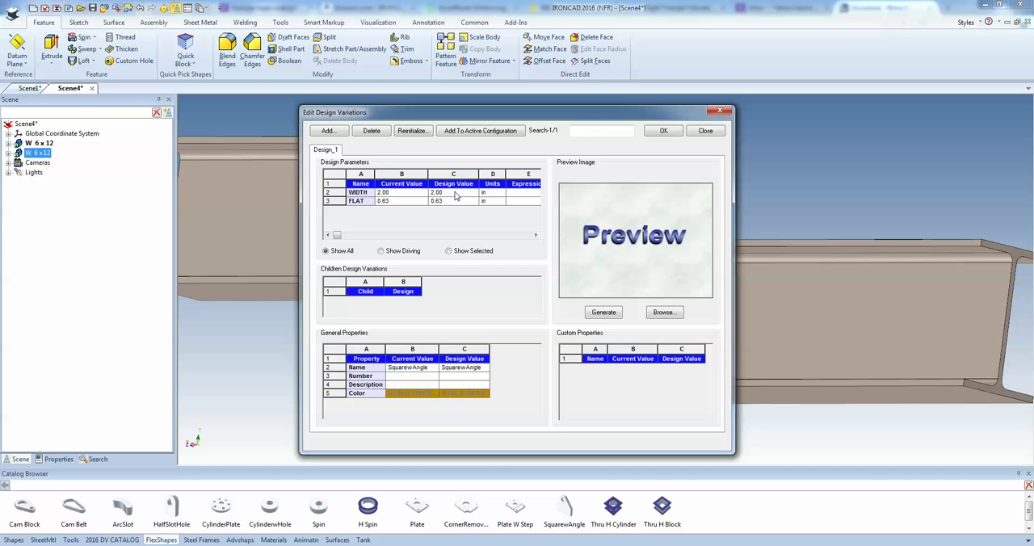
pyautogui.click(456, 195)
pyautogui.write('8')
pyautogui.click(662, 130)
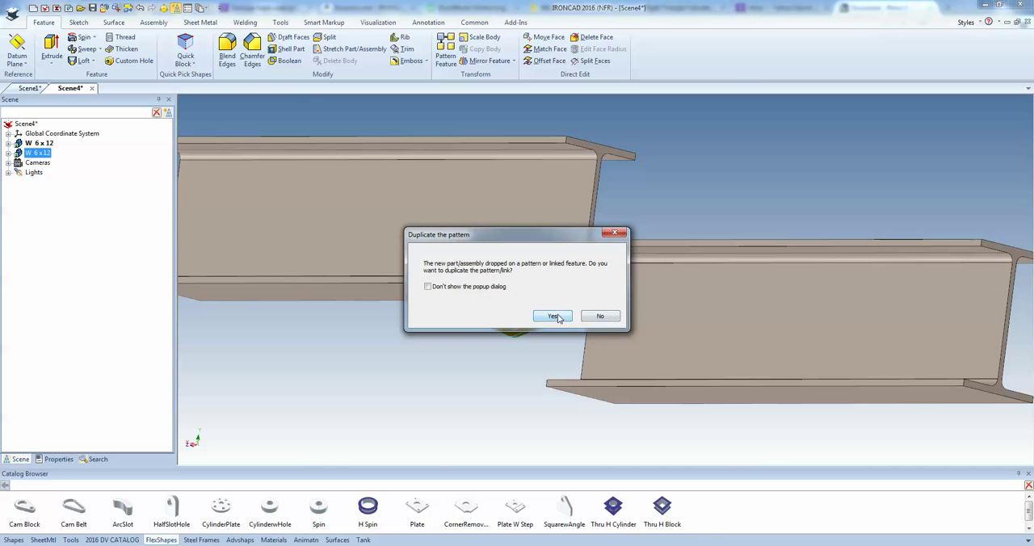
pyautogui.click(554, 316)
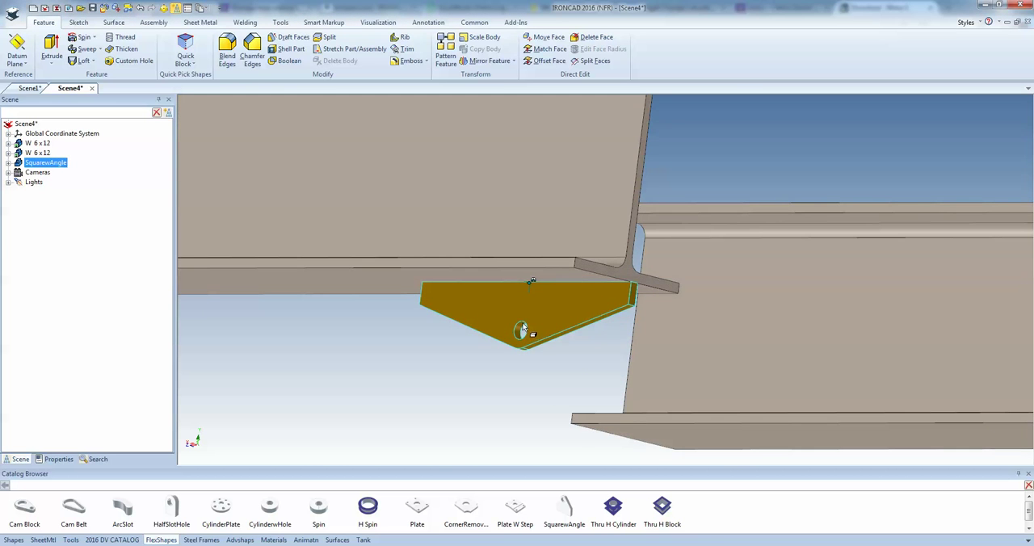
# Move the bracket's hole downward with the TriBall, defining its distance from the beam's bottom flange edge
pyautogui.click(522, 328)
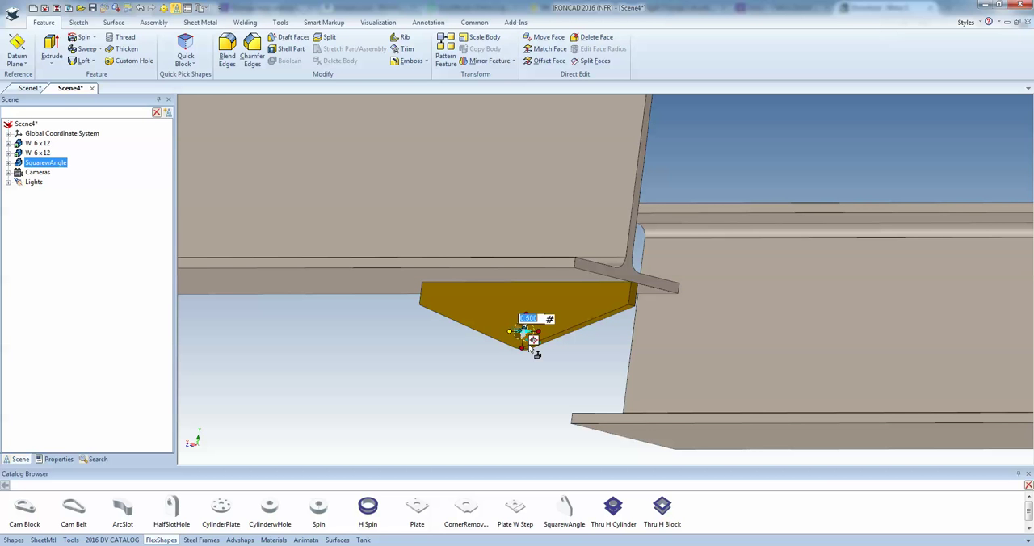
pyautogui.press('F10')
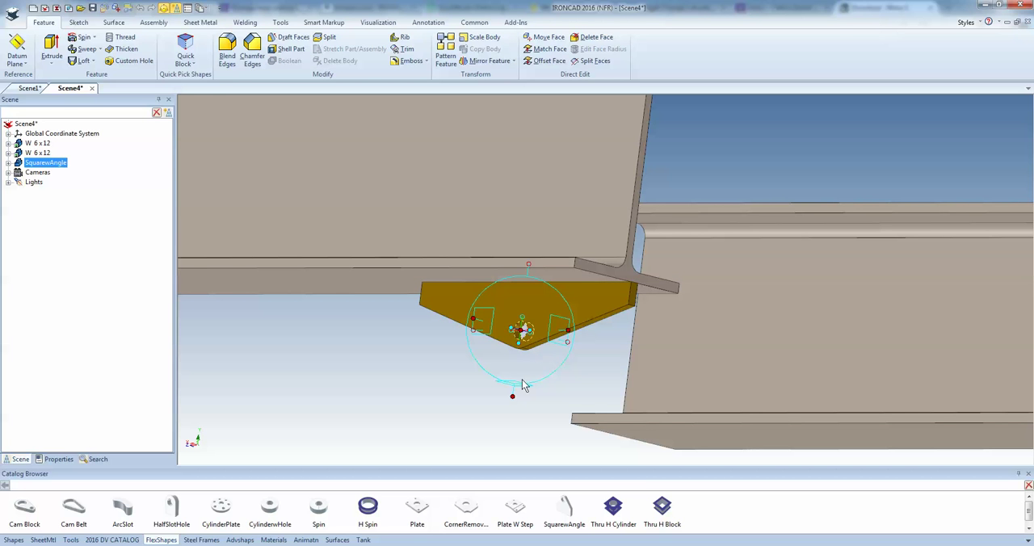
pyautogui.moveTo(515, 395); pyautogui.dragTo(517, 398)
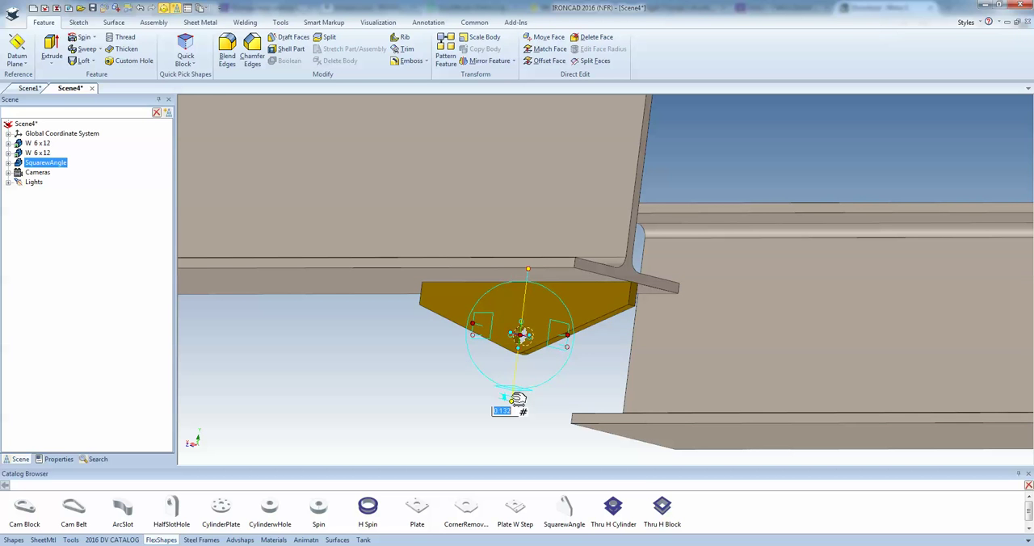
pyautogui.rightClick(517, 398)
pyautogui.click(555, 453)
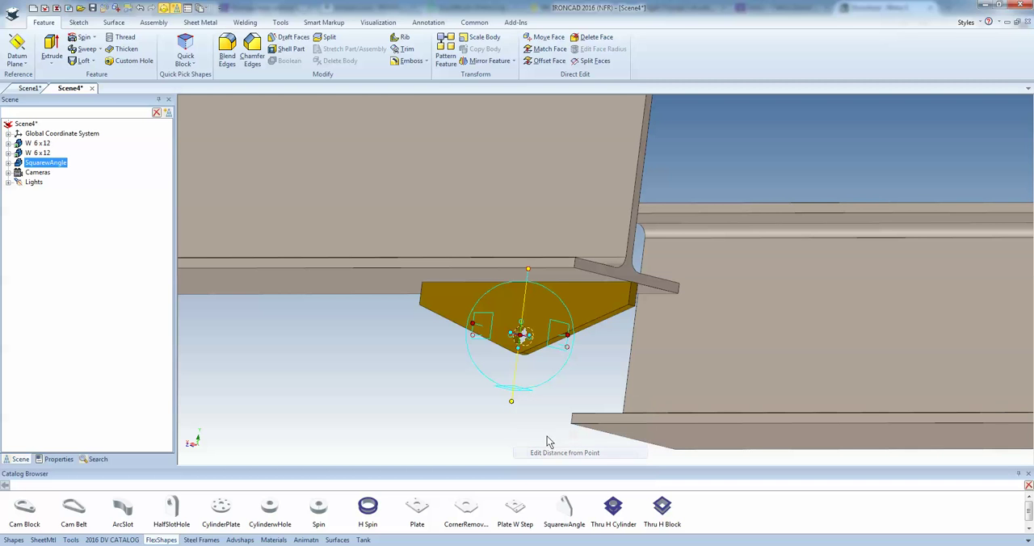
pyautogui.click(409, 283)
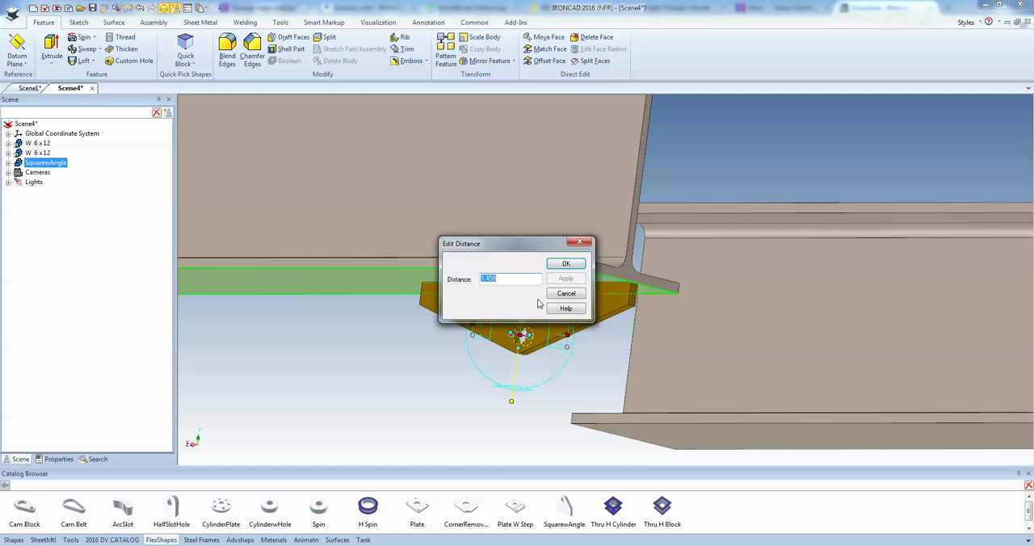
pyautogui.press('Escape')
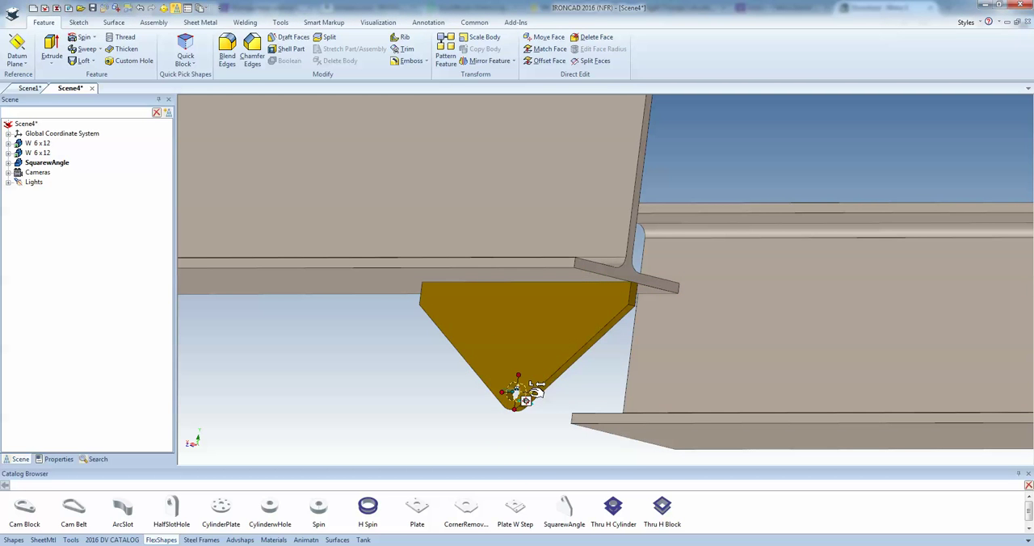
# Set the diameter of the bracket's hole to 3 inches
pyautogui.click(530, 393)
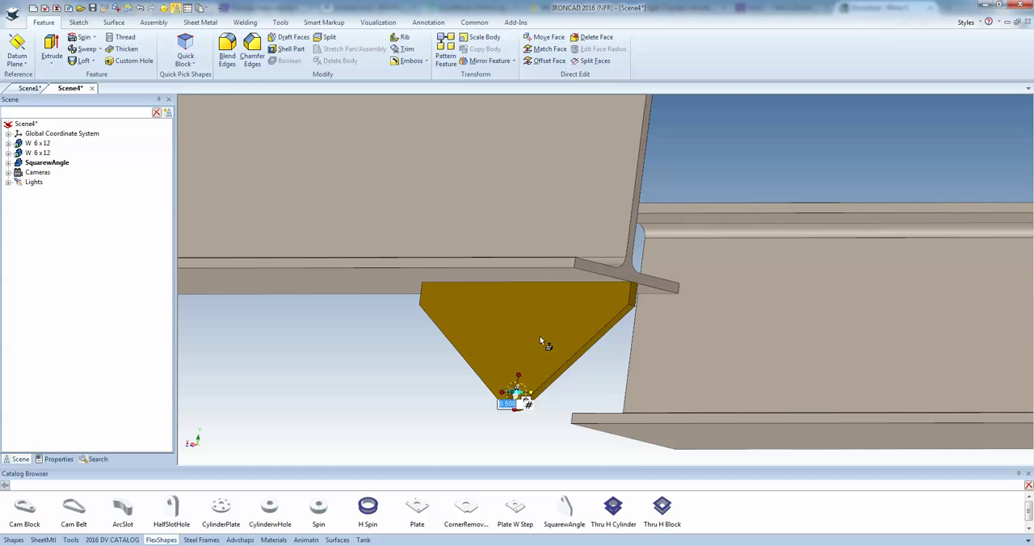
pyautogui.write('3')
pyautogui.press('Return')
pyautogui.moveTo(558, 353); pyautogui.dragTo(590, 344, button='middle')
pyautogui.click(768, 193)
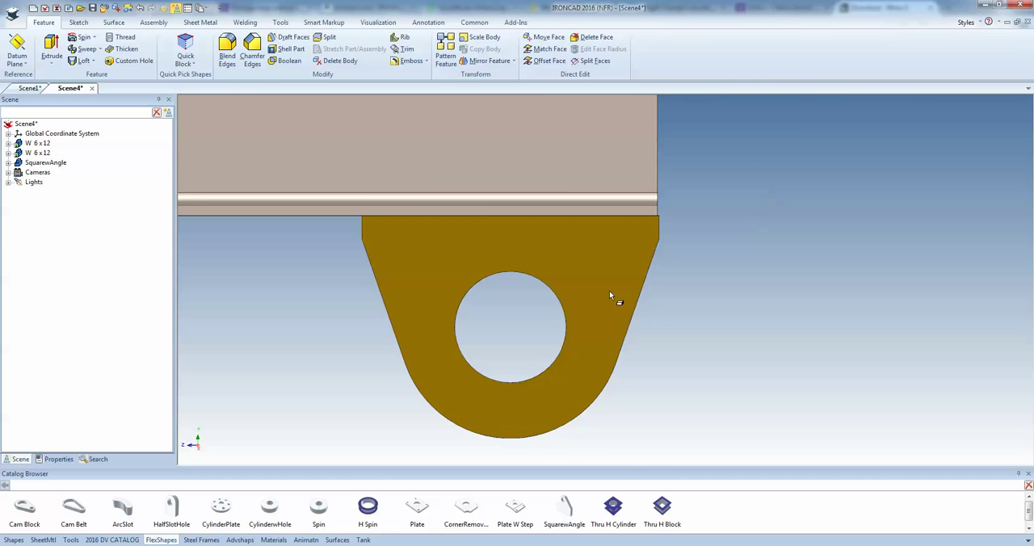
# Add a BC ball bearing with a 25.4 mm bore diameter at the centre of the bracket's hole
pyautogui.moveTo(609, 292); pyautogui.dragTo(334, 428, button='middle')
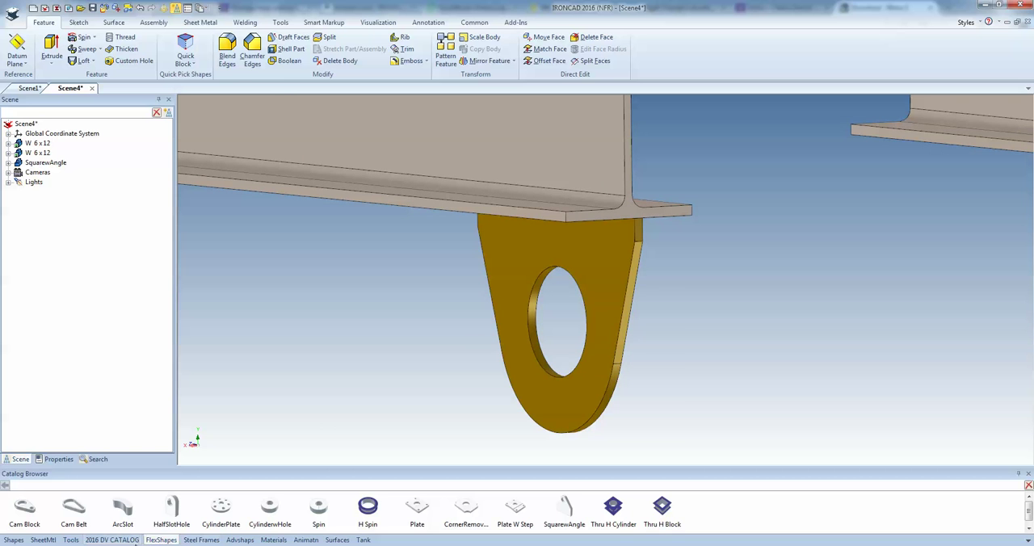
pyautogui.click(71, 540)
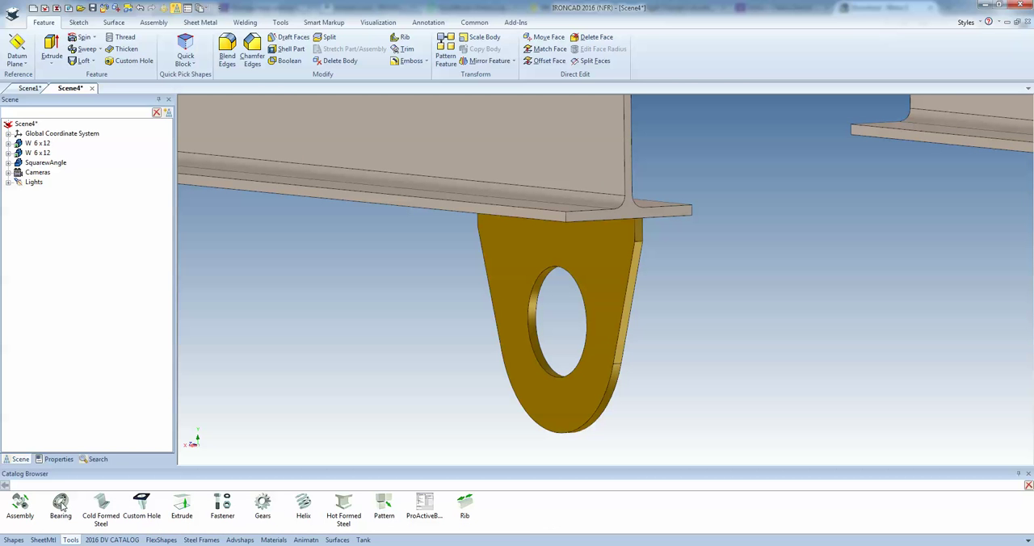
pyautogui.moveTo(62, 506); pyautogui.dragTo(559, 318)
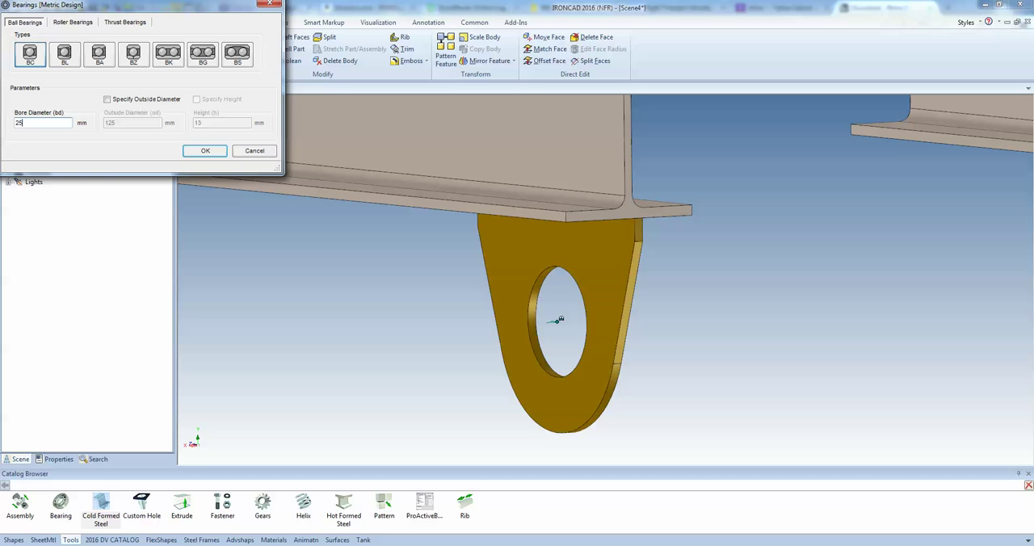
pyautogui.press('Return')
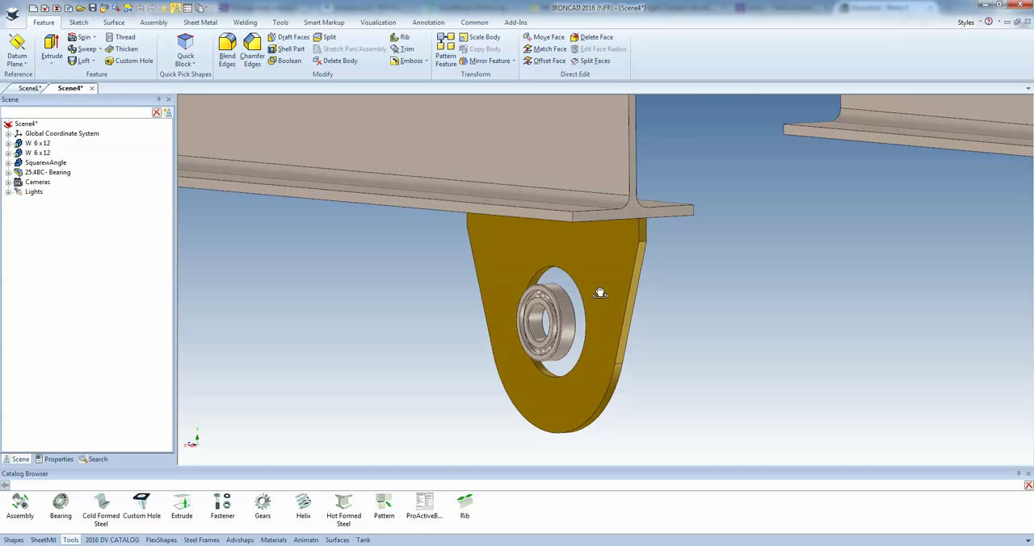
# Reposition the bearing with the TriBall so that it is seated in the bracket's hole
pyautogui.click(561, 321)
pyautogui.click(566, 323)
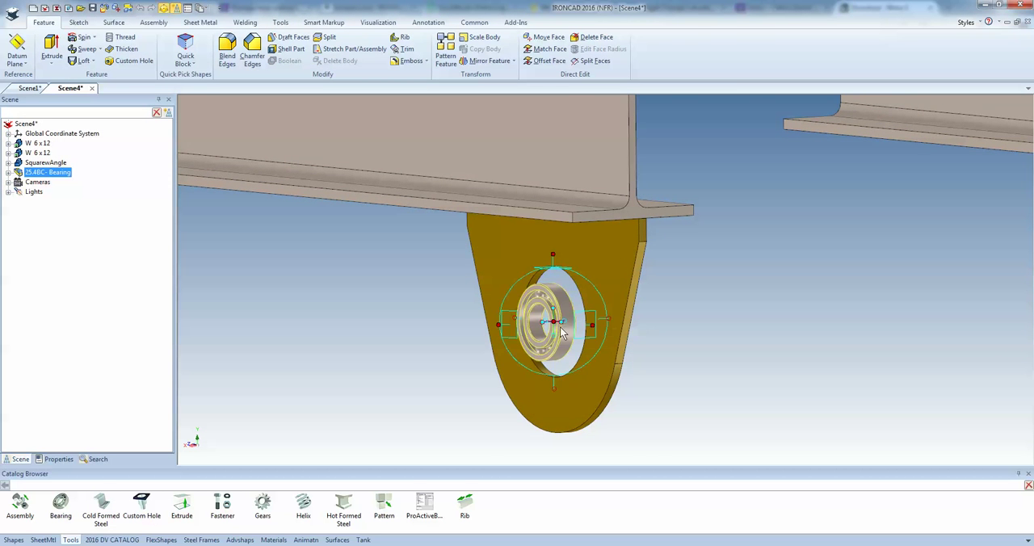
pyautogui.scroll(4, 557, 325)
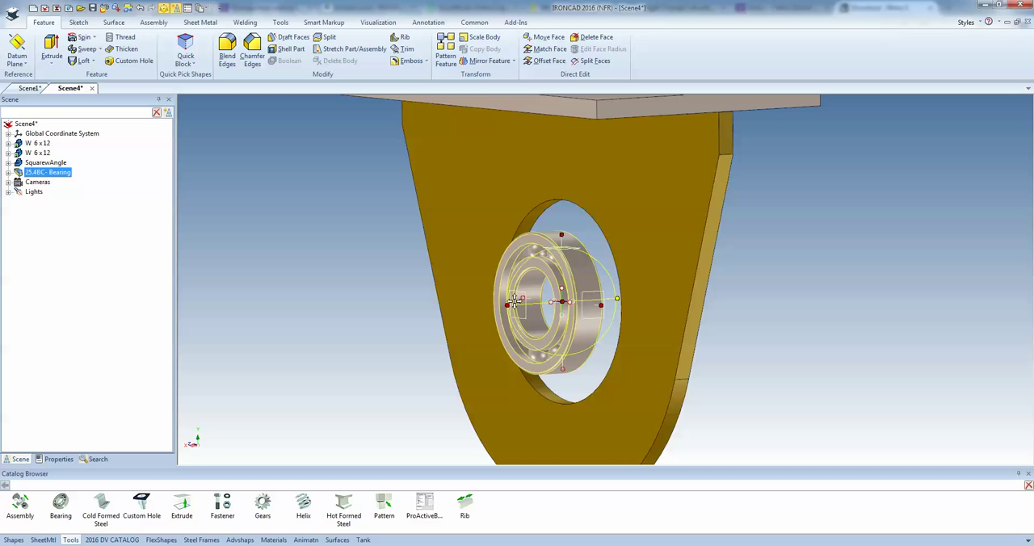
pyautogui.moveTo(570, 304); pyautogui.dragTo(650, 215)
pyautogui.moveTo(627, 333); pyautogui.dragTo(743, 313, button='middle')
pyautogui.press('F10')
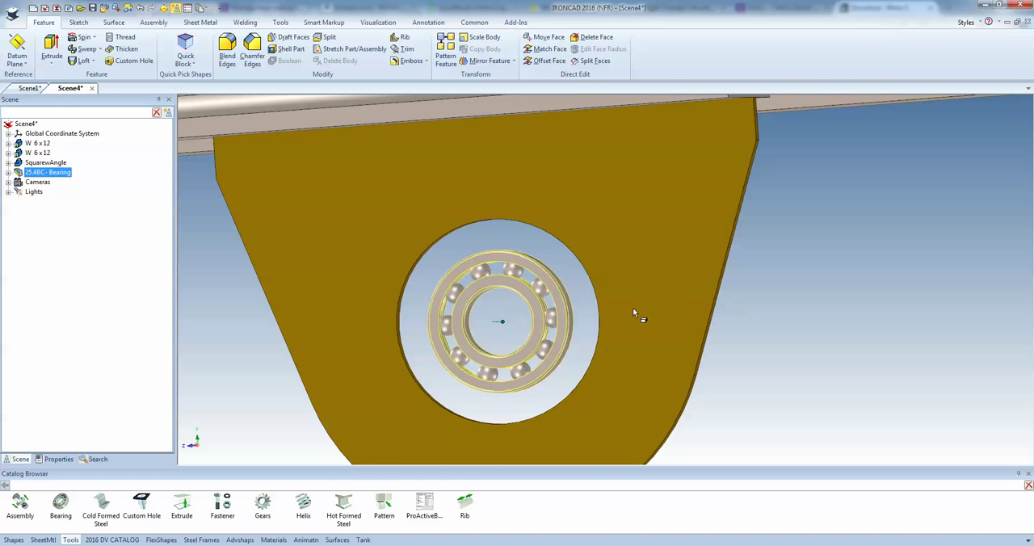
# Resize the bracket's hole to match the outer edge of the bearing
pyautogui.click(602, 320)
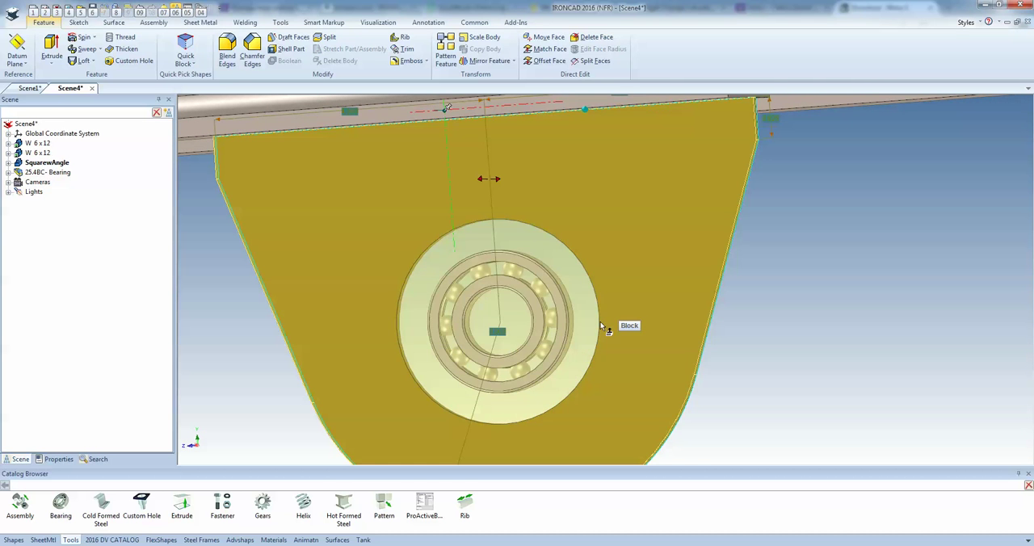
pyautogui.click(600, 321)
pyautogui.rightClick(609, 322)
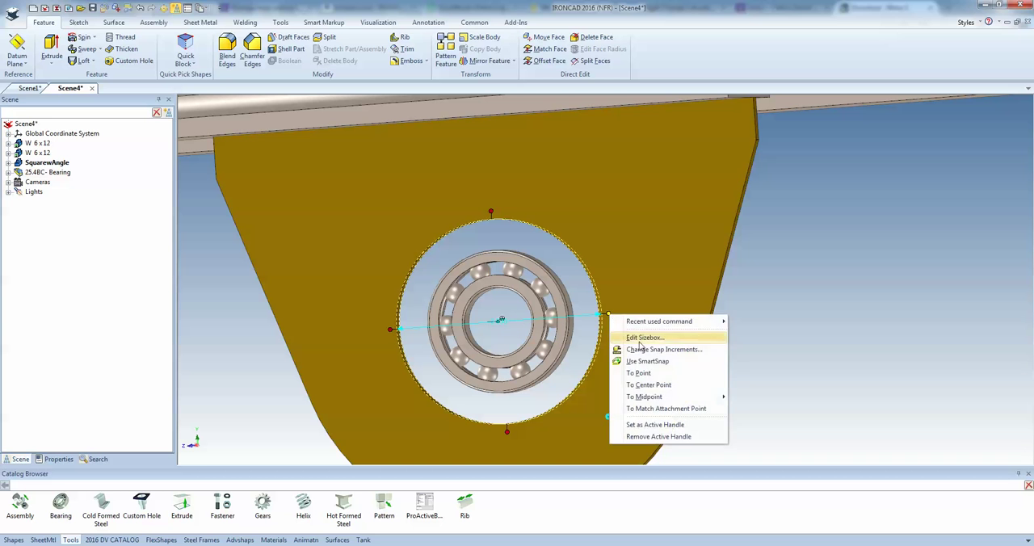
pyautogui.click(670, 376)
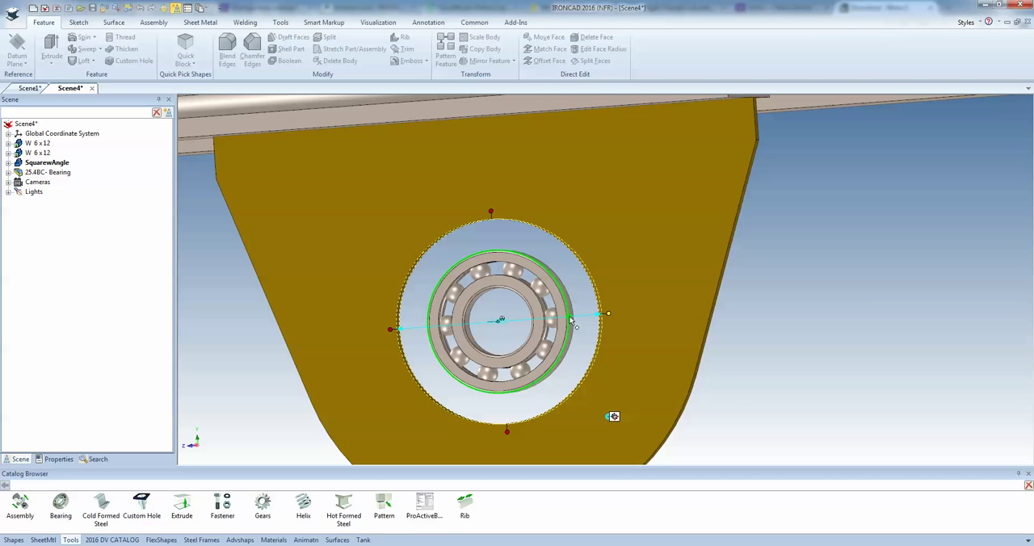
pyautogui.click(572, 323)
# Extend the thickness of the bracket plate to the face of the bearing
pyautogui.moveTo(669, 390); pyautogui.dragTo(414, 336, button='middle')
pyautogui.click(645, 232)
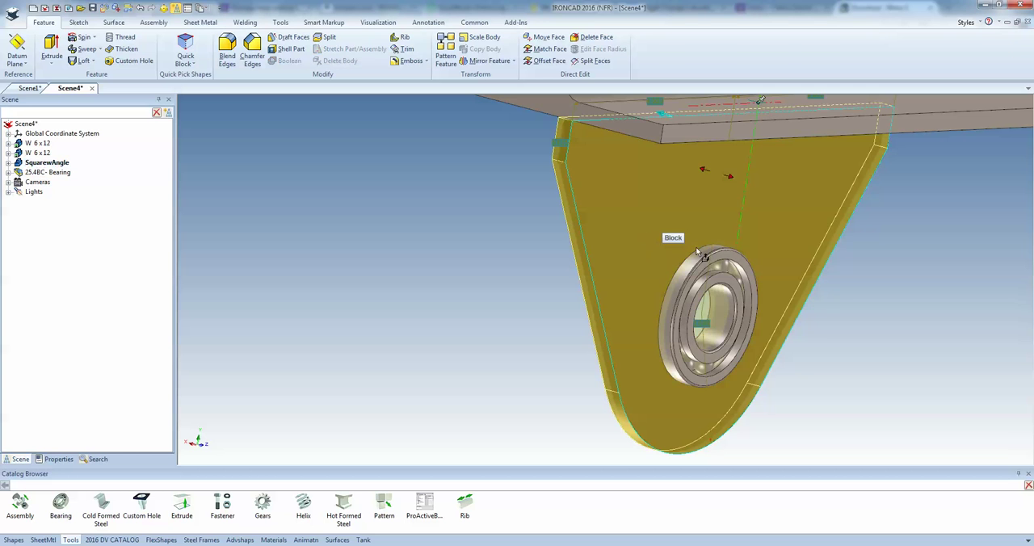
pyautogui.keyDown('shift'); pyautogui.moveTo(738, 198); pyautogui.dragTo(740, 266); pyautogui.keyUp('shift')
pyautogui.press('Escape')
# Shift the bracket and bearing together along the first beam's flange and anchor their TriBall at the bracket's upper corner
pyautogui.moveTo(752, 289); pyautogui.dragTo(694, 371, button='middle')
pyautogui.moveTo(686, 362); pyautogui.dragTo(557, 258)
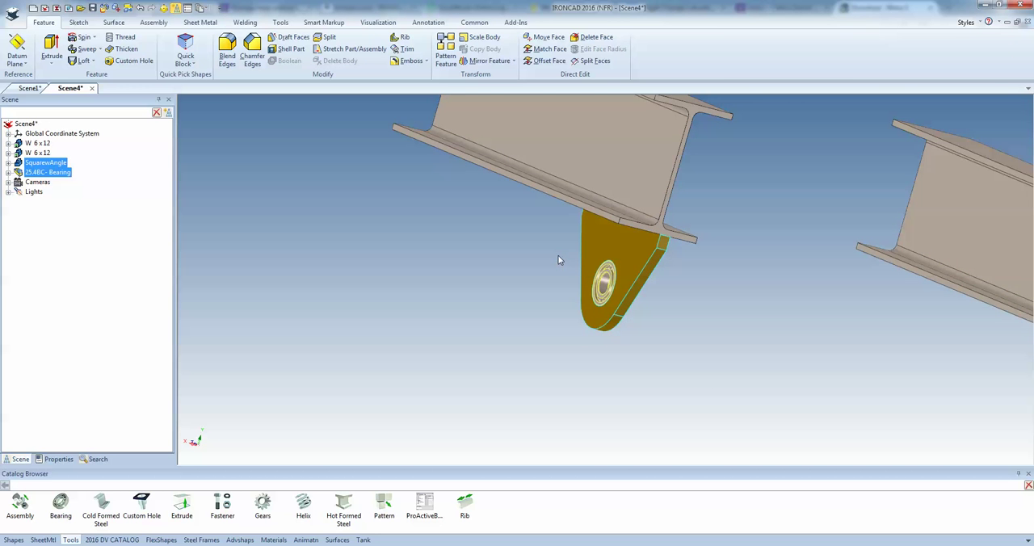
pyautogui.press('F10')
pyautogui.scroll(6, 655, 261)
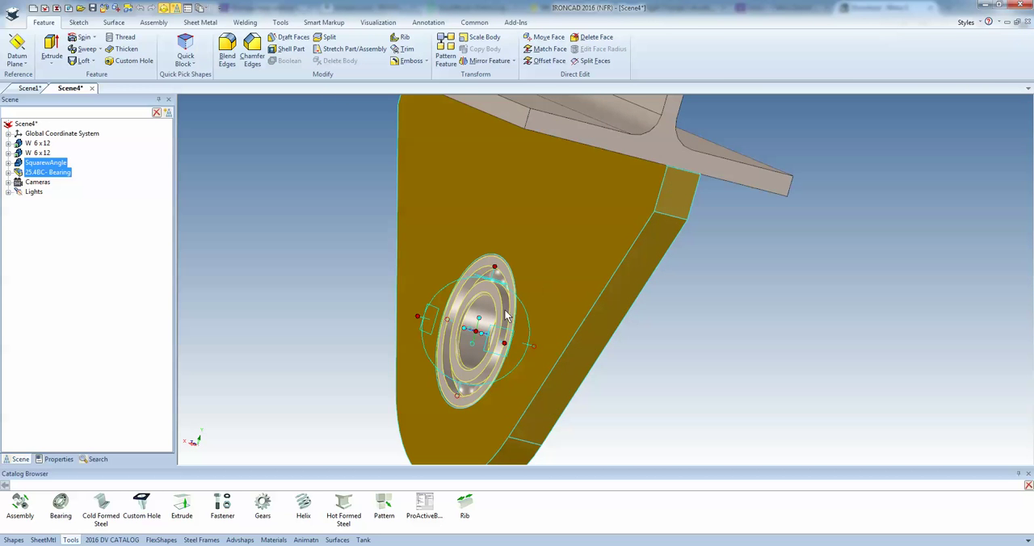
pyautogui.press('space')
pyautogui.moveTo(477, 331); pyautogui.dragTo(563, 139)
pyautogui.press('space')
pyautogui.press('space')
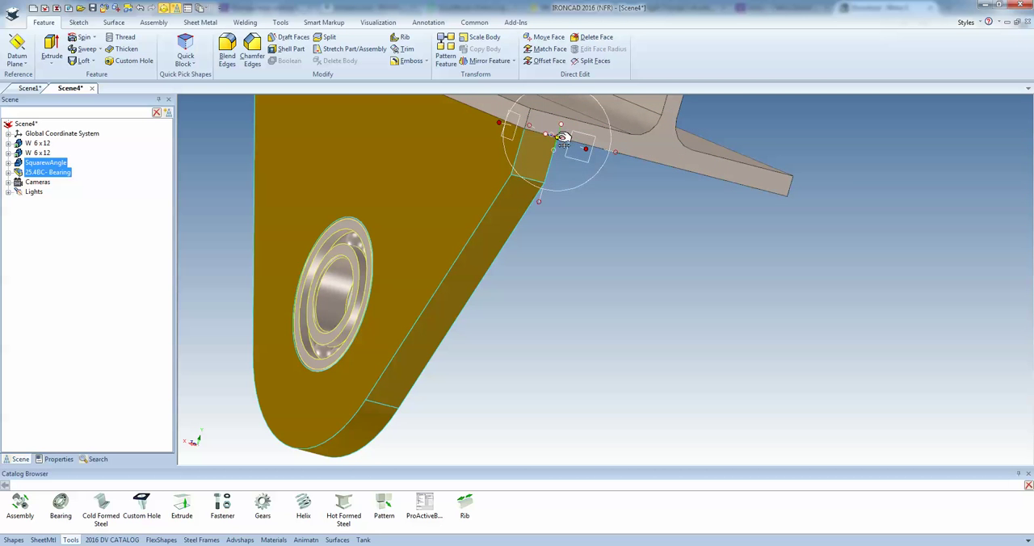
pyautogui.press('space')
# Place a linked copy of the bracket and bearing at the matching bottom flange corner of the other beam
pyautogui.rightClick(563, 139)
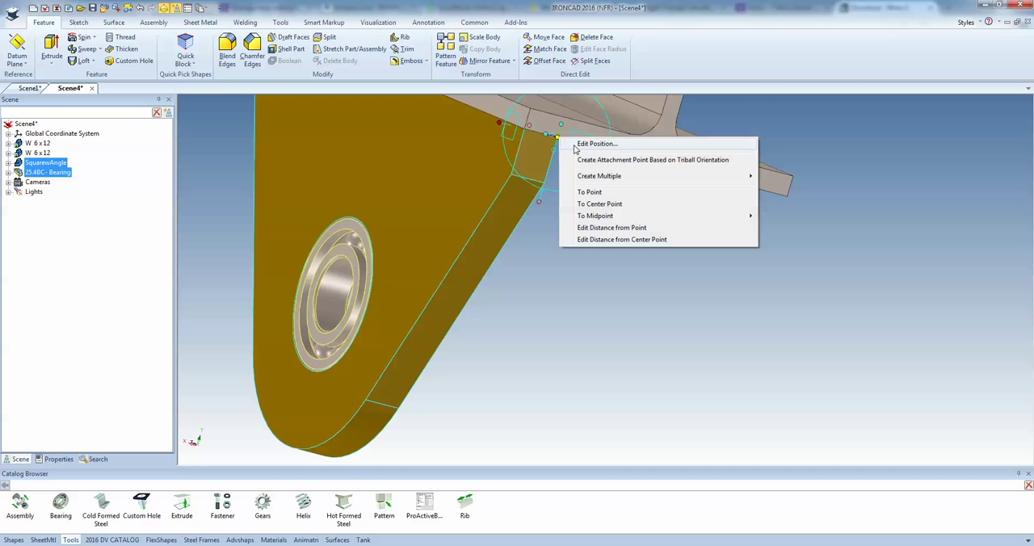
pyautogui.click(612, 195)
pyautogui.scroll(-10, 724, 236)
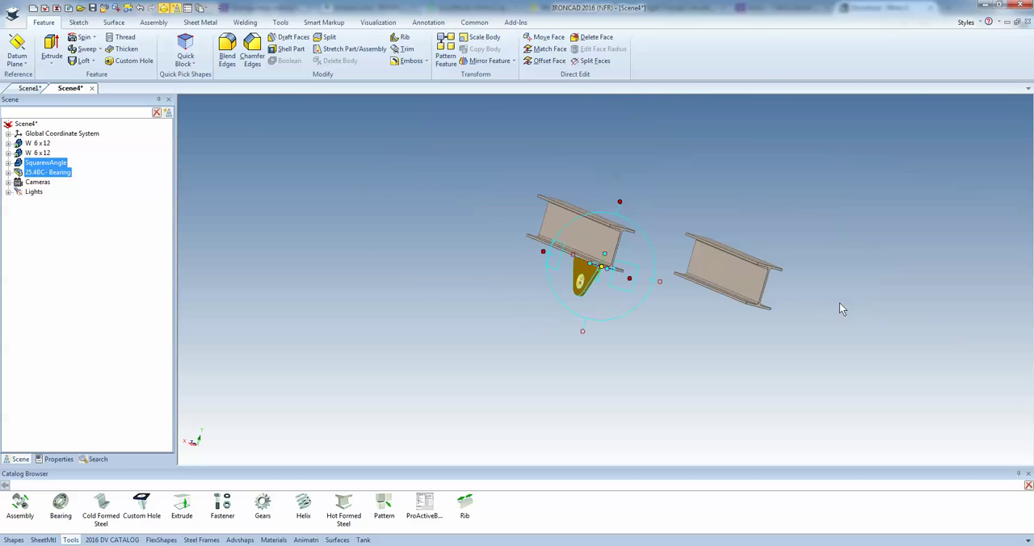
pyautogui.scroll(3, 840, 303)
pyautogui.rightClick(678, 289)
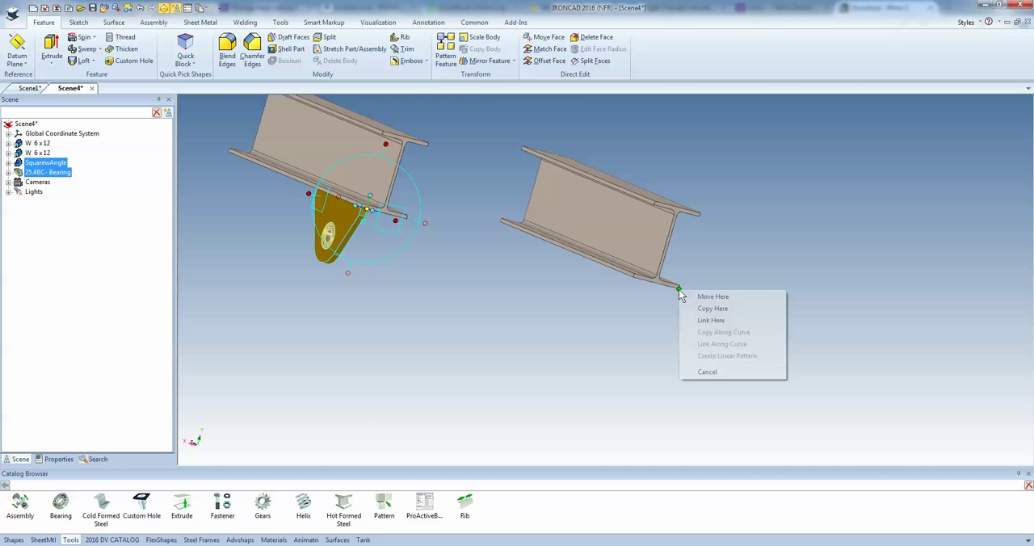
pyautogui.click(715, 321)
pyautogui.click(566, 252)
pyautogui.moveTo(565, 251); pyautogui.dragTo(533, 234, button='middle')
pyautogui.click(517, 288)
# Add a Cylinder from the shapes catalog as a separate part at the centre of the bearing's face
pyautogui.scroll(3, 587, 283)
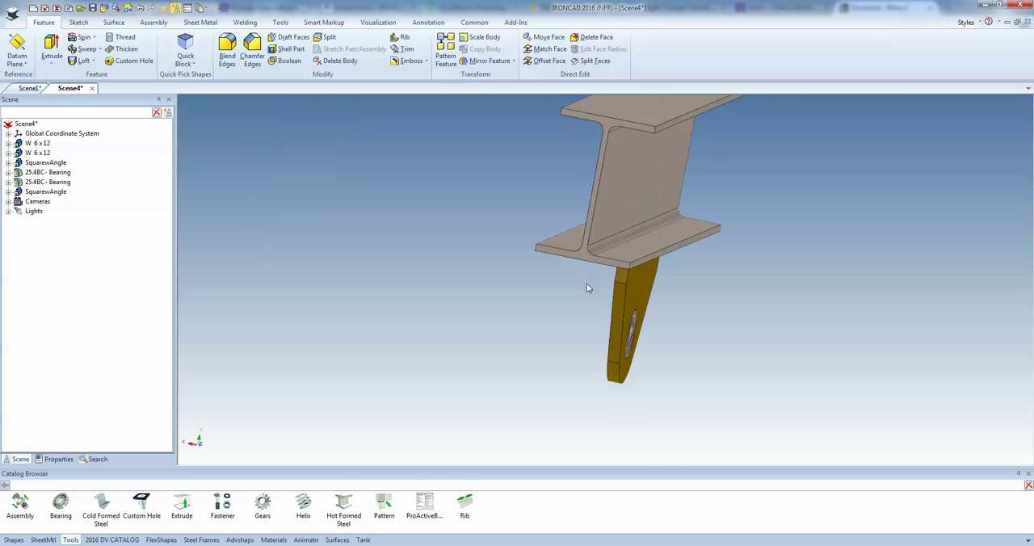
pyautogui.scroll(-5, 593, 286)
pyautogui.moveTo(436, 257); pyautogui.dragTo(463, 293, button='middle')
pyautogui.scroll(3, 456, 264)
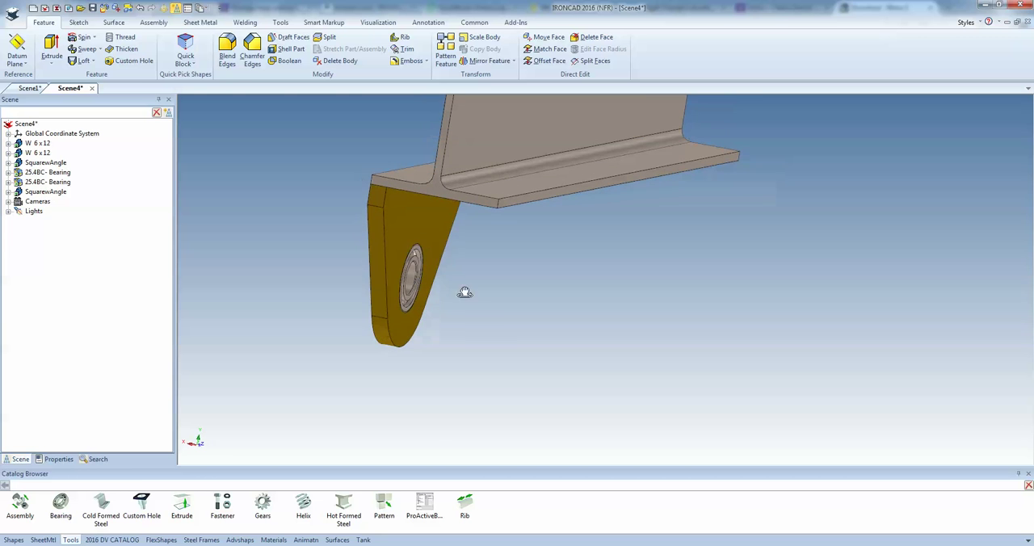
pyautogui.click(17, 540)
pyautogui.scroll(2, 283, 311)
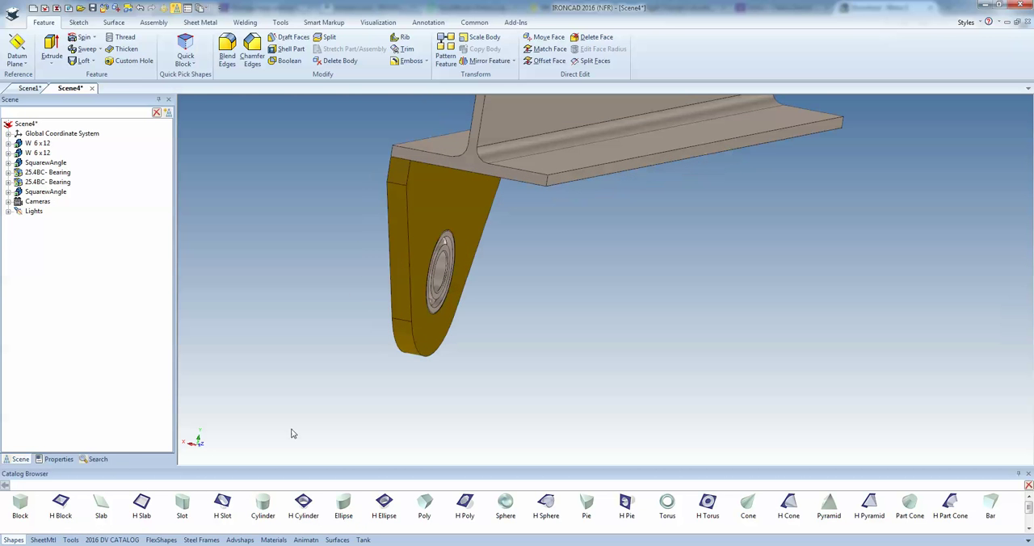
pyautogui.moveTo(262, 505); pyautogui.dragTo(440, 277)
pyautogui.moveTo(440, 277); pyautogui.dragTo(440, 275, button='right')
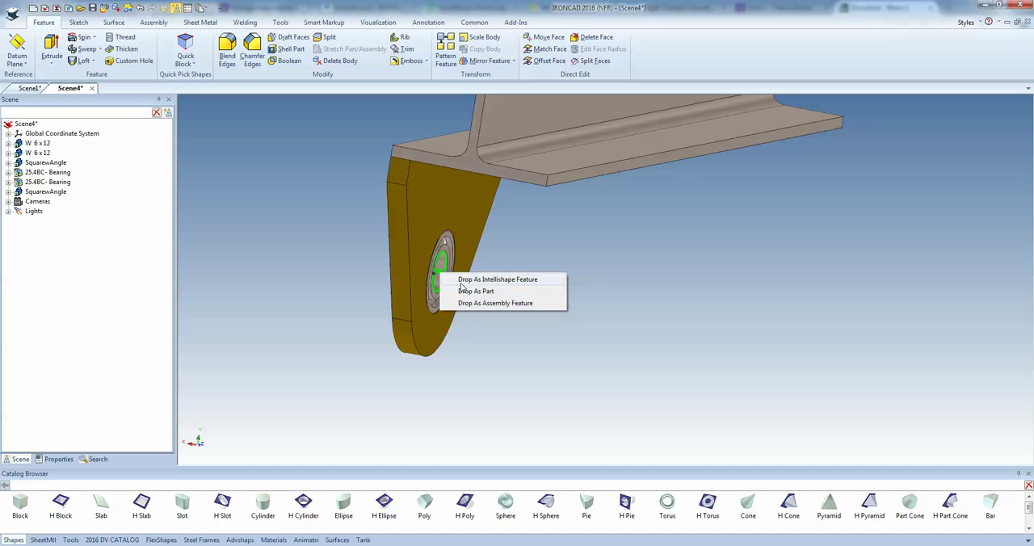
pyautogui.click(473, 293)
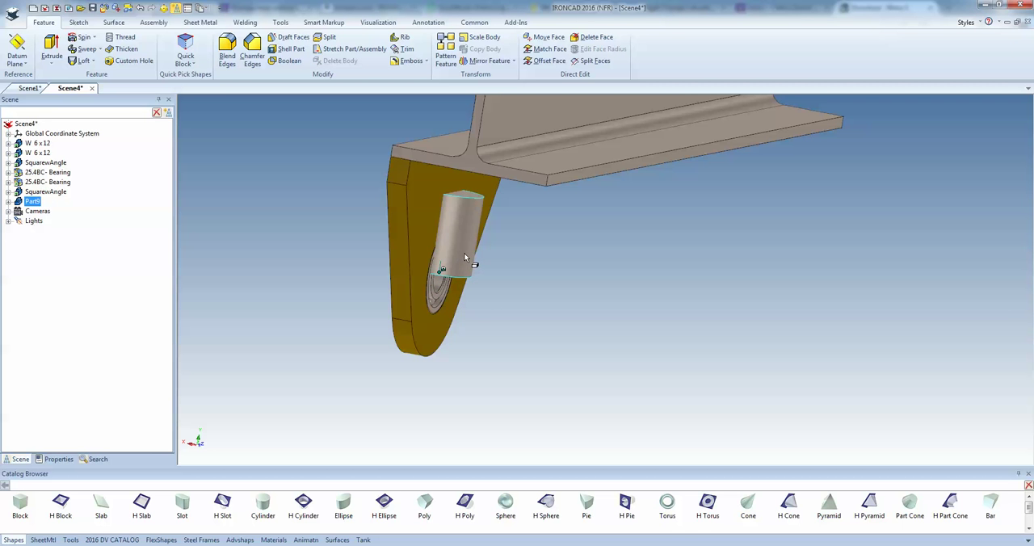
# Rotate the cylinder in line with the bearing axis using the TriBall and reduce its diameter slightly
pyautogui.press('F10')
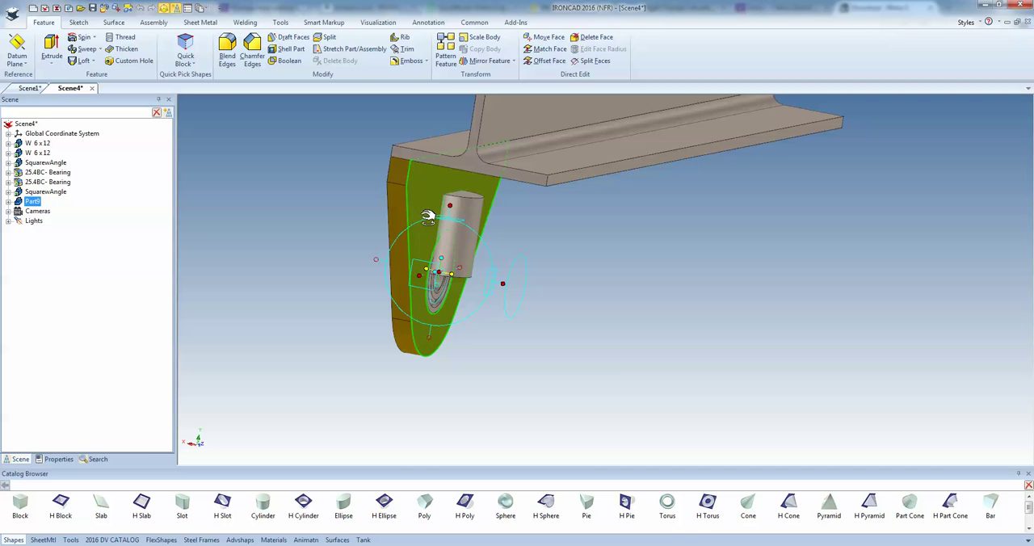
pyautogui.moveTo(428, 217); pyautogui.dragTo(424, 222)
pyautogui.press('F10')
pyautogui.click(504, 300)
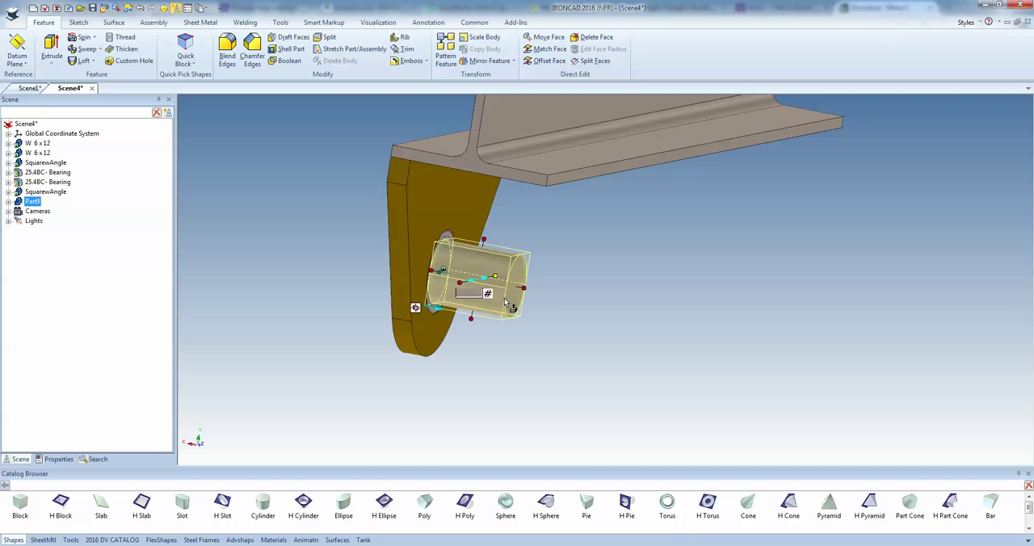
pyautogui.write('1.5')
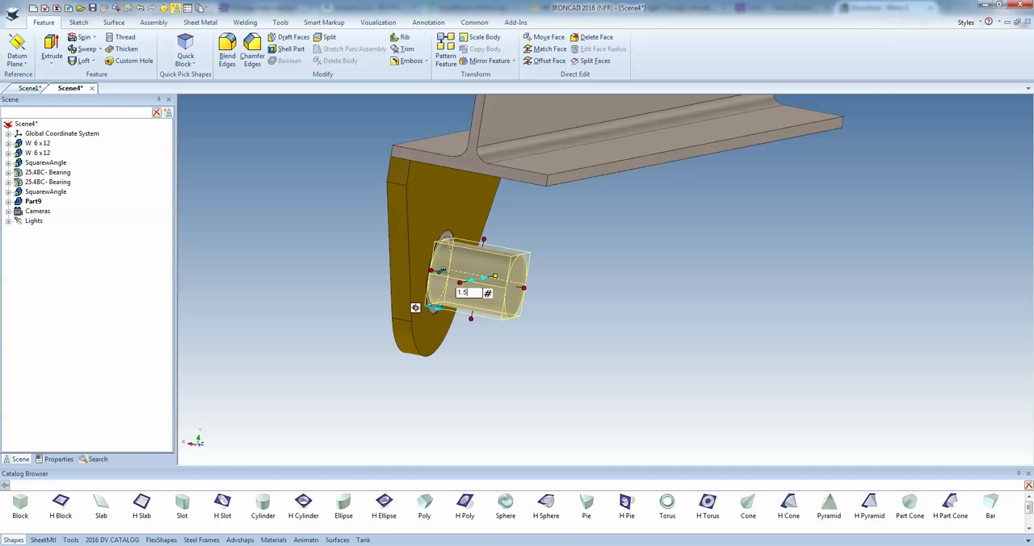
pyautogui.press('Return')
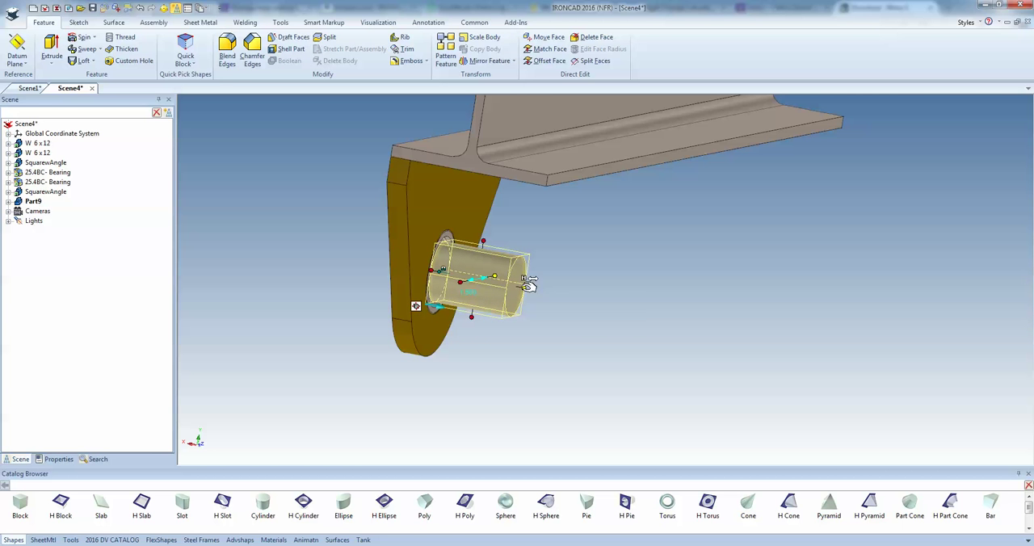
# Extend the free end of the cylinder to the opposite bracket's bearing so that it spans both brackets
pyautogui.rightClick(525, 290)
pyautogui.click(552, 346)
pyautogui.scroll(-4, 724, 355)
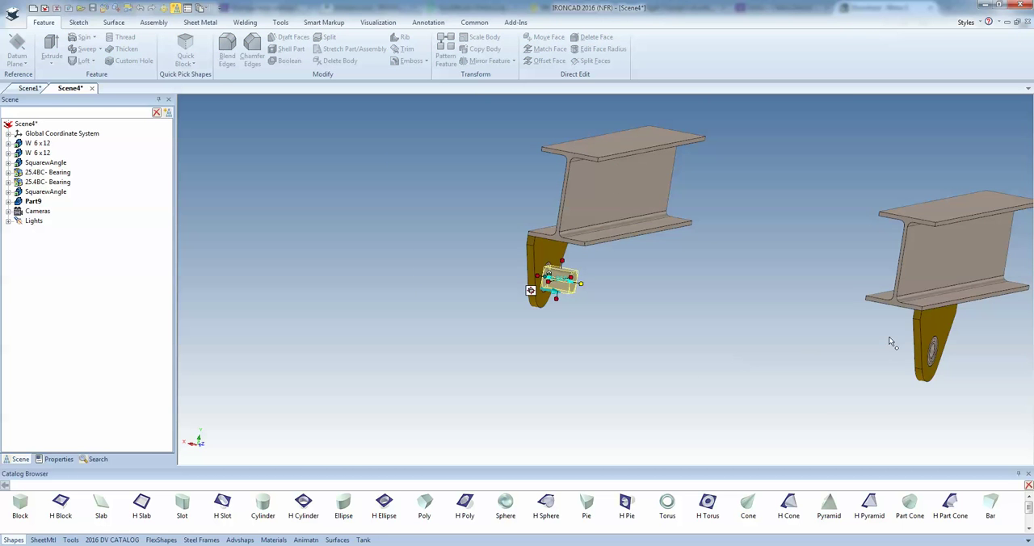
pyautogui.click(917, 348)
pyautogui.moveTo(889, 408); pyautogui.dragTo(894, 373, button='middle')
pyautogui.click(688, 329)
# Add a cylinder 1 in in diameter and 2 in long at the centre of the shaft's end, passing through the bearing bore
pyautogui.scroll(5, 436, 291)
pyautogui.moveTo(462, 306); pyautogui.dragTo(594, 349, button='middle')
pyautogui.scroll(4, 507, 284)
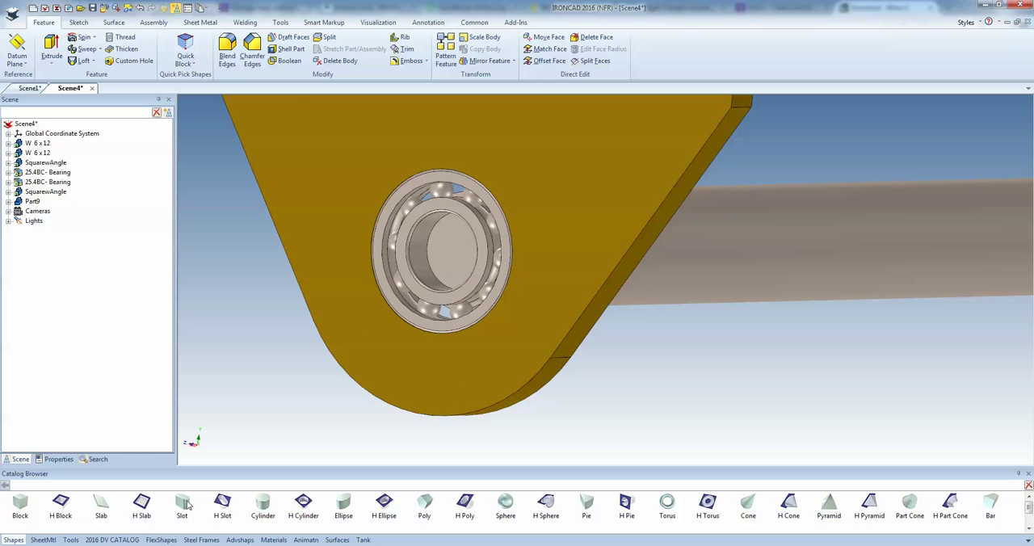
pyautogui.moveTo(273, 517); pyautogui.dragTo(463, 252)
pyautogui.write('1')
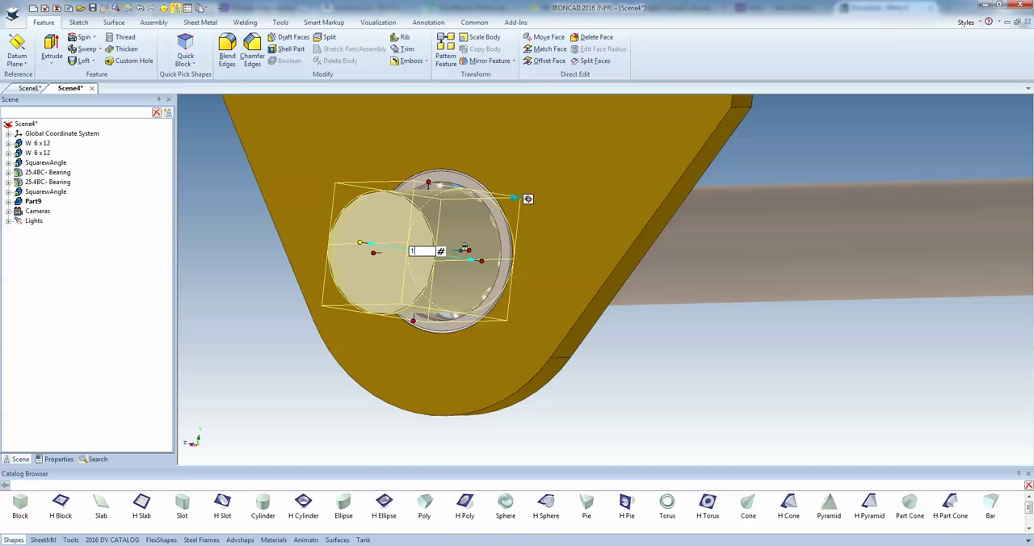
pyautogui.press('Return')
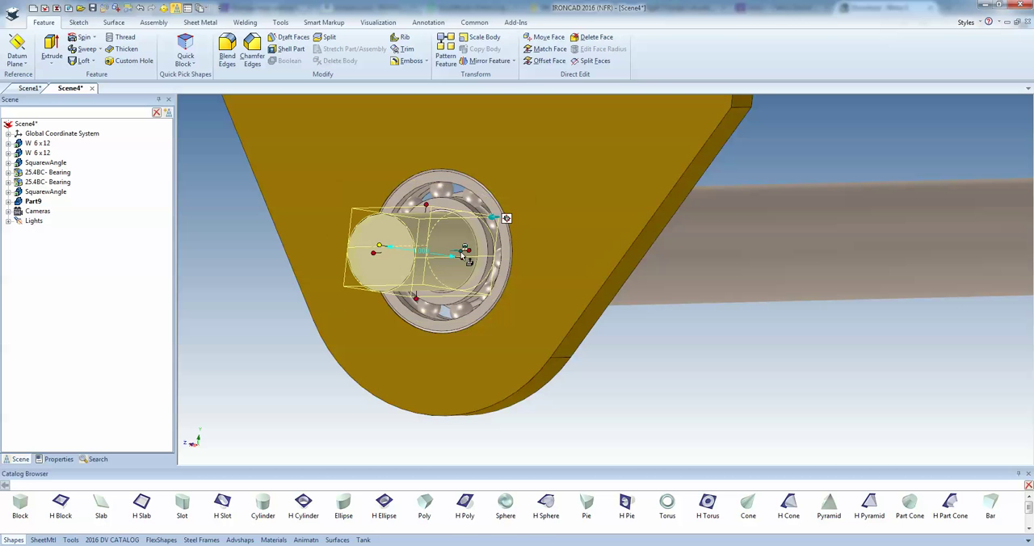
pyautogui.click(378, 247)
pyautogui.write('2')
pyautogui.press('Return')
# Insert the Thread Profile from the 2016 DV CATALOG beside the shaft and edit its TPI design value
pyautogui.moveTo(390, 311); pyautogui.dragTo(503, 323, button='middle')
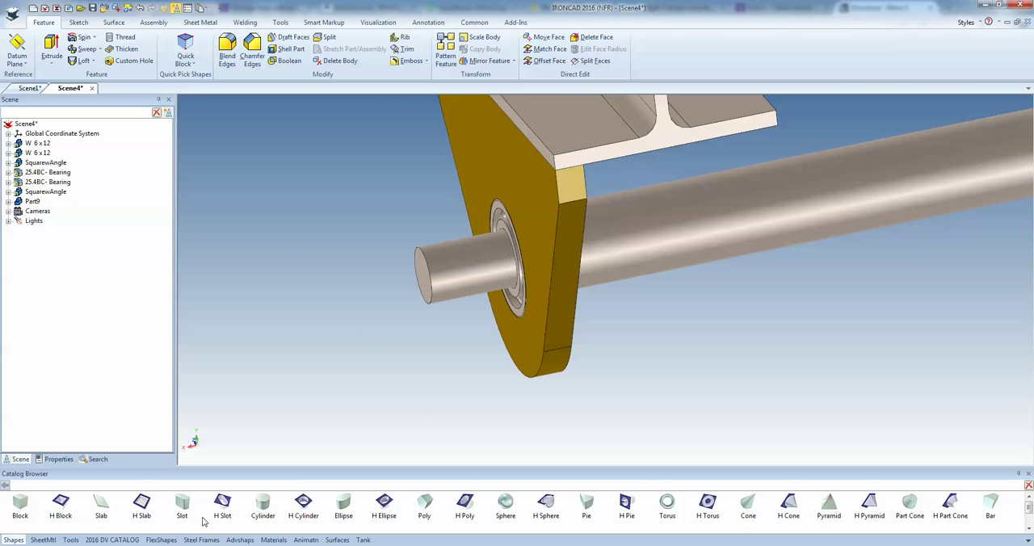
pyautogui.click(121, 540)
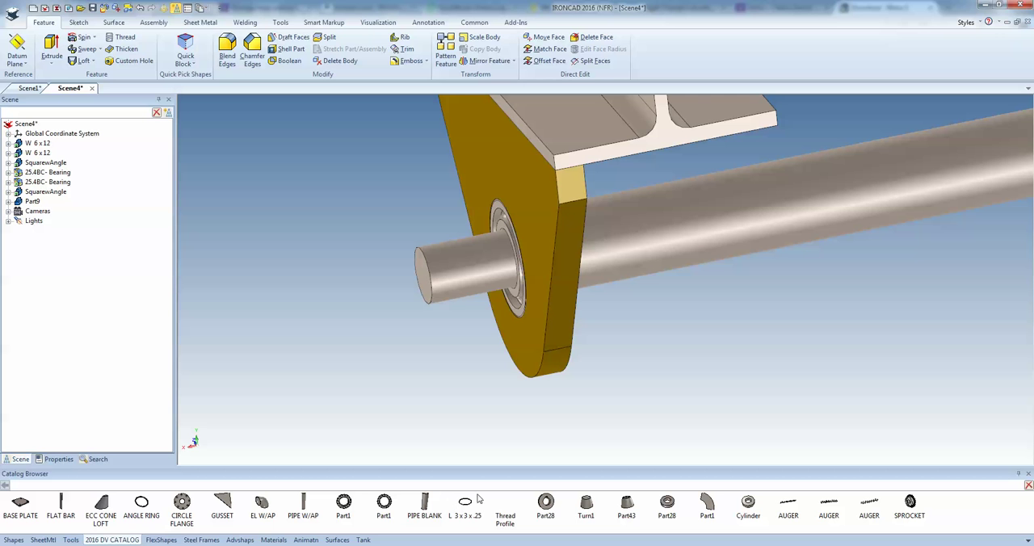
pyautogui.moveTo(506, 509); pyautogui.dragTo(446, 374)
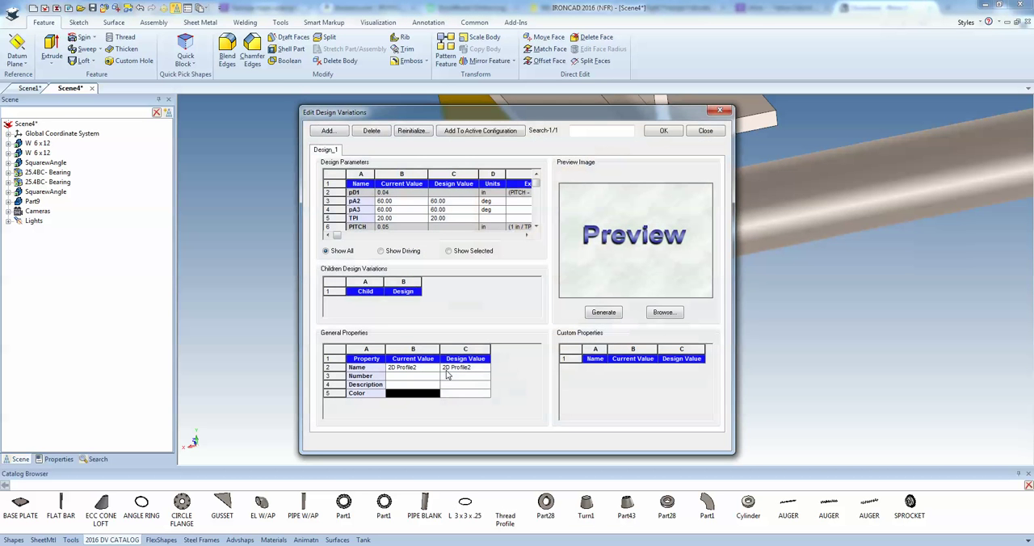
pyautogui.doubleClick(445, 218)
pyautogui.press('Tab')
pyautogui.click(663, 131)
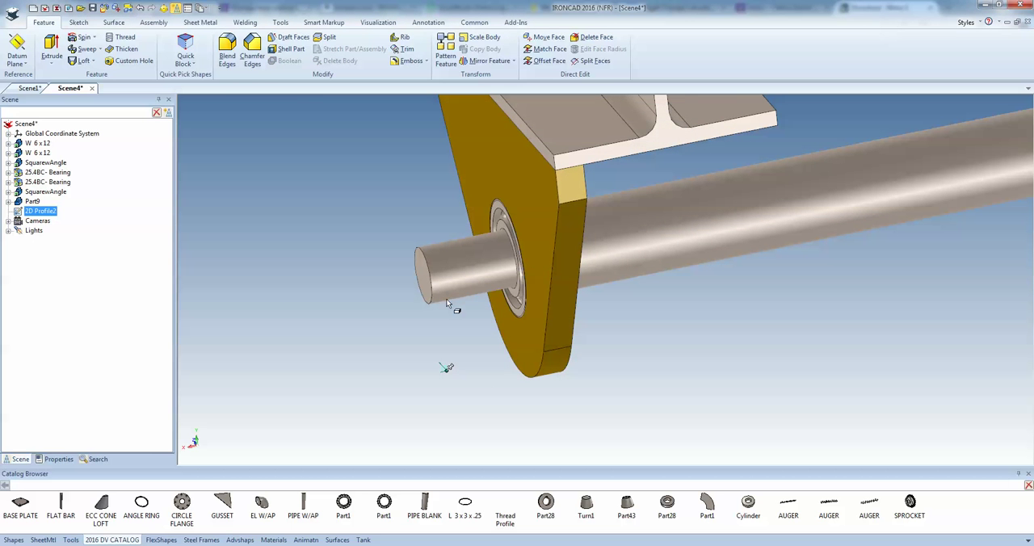
# Cut a right-hand thread into the shaft's protruding end from the 2D profile, with 1/8 in pitch and 2.125 in thread length
pyautogui.click(121, 37)
pyautogui.click(456, 260)
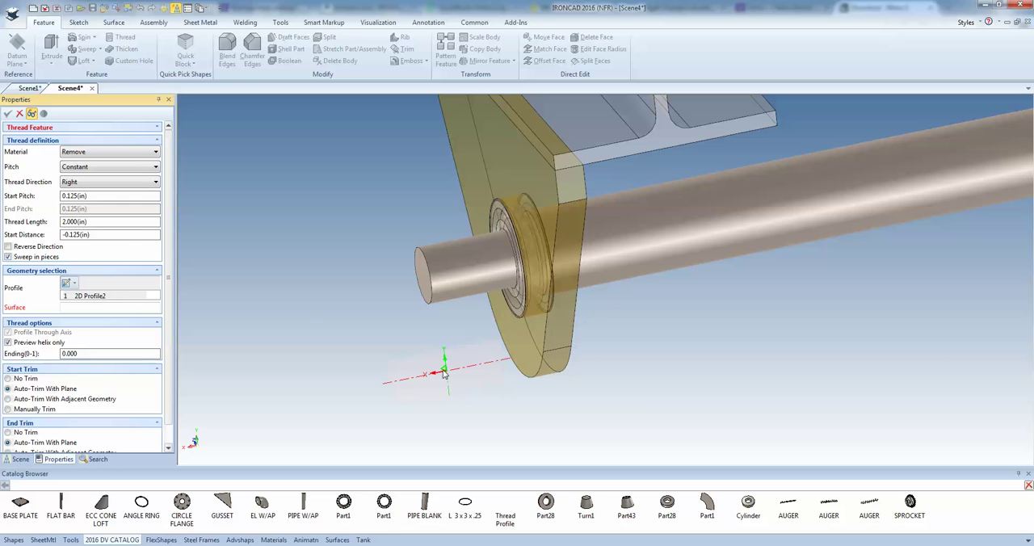
pyautogui.moveTo(106, 198); pyautogui.dragTo(44, 193)
pyautogui.write('1/8')
pyautogui.click(452, 257)
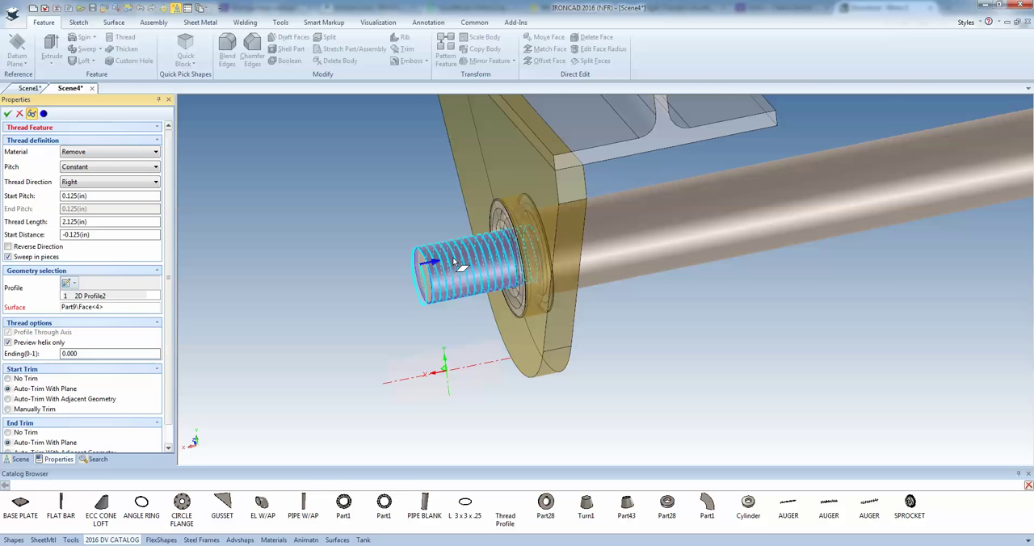
pyautogui.scroll(3, 447, 264)
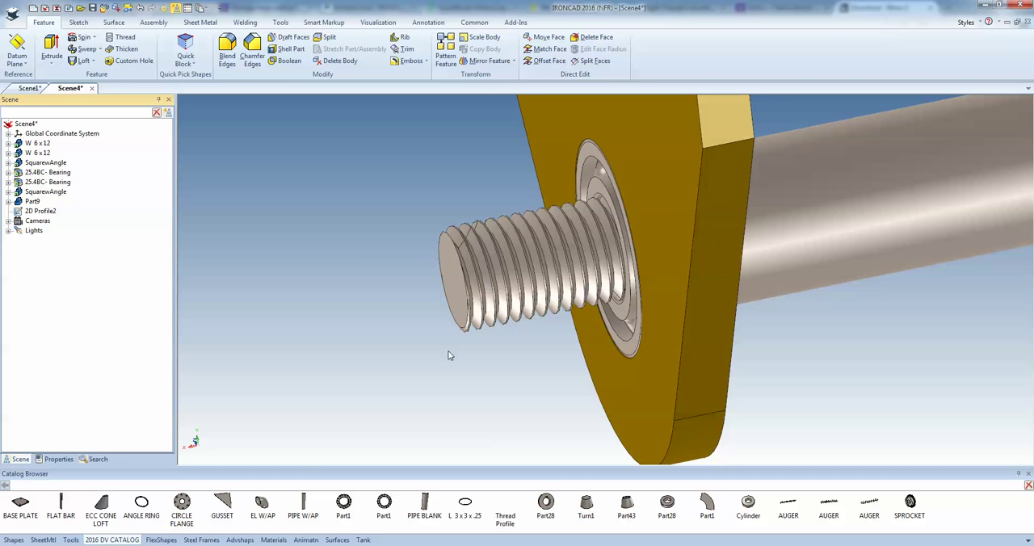
# Delete the leftover 2D thread profile from the scene
pyautogui.scroll(-5, 450, 355)
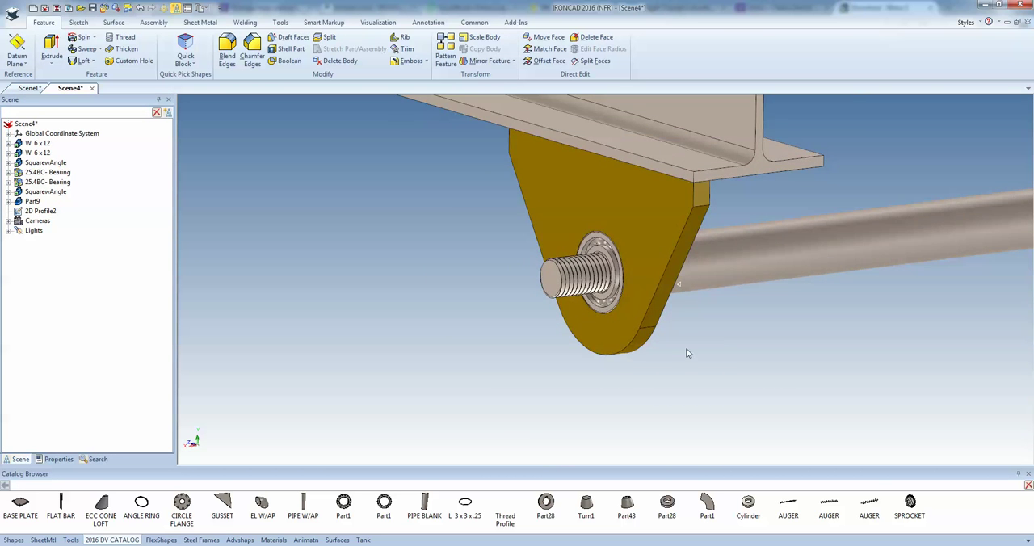
pyautogui.scroll(2, 678, 297)
pyautogui.click(47, 212)
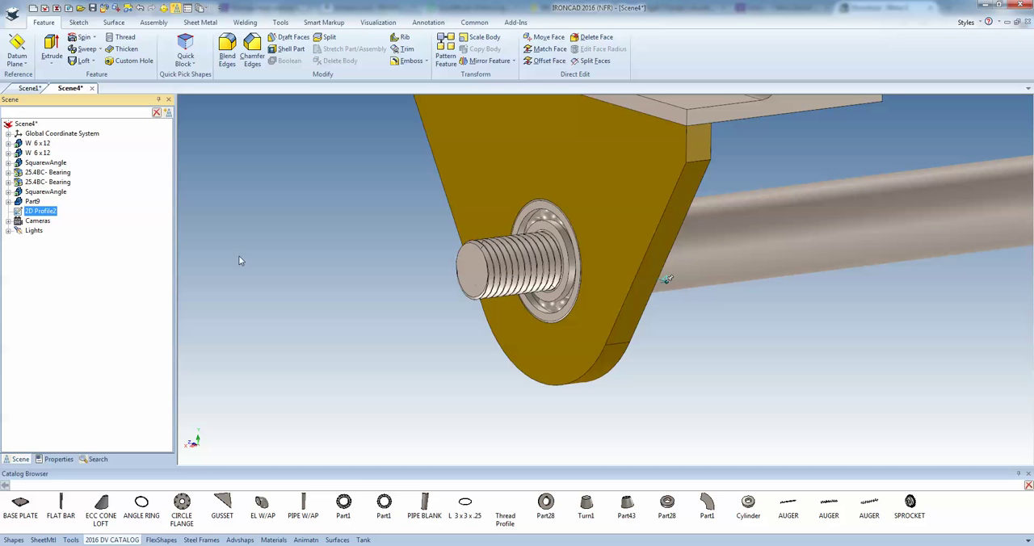
pyautogui.press('Delete')
# Add a regular plain stainless steel washer of nominal size 1 at the centre of the threaded end
pyautogui.scroll(1, 539, 299)
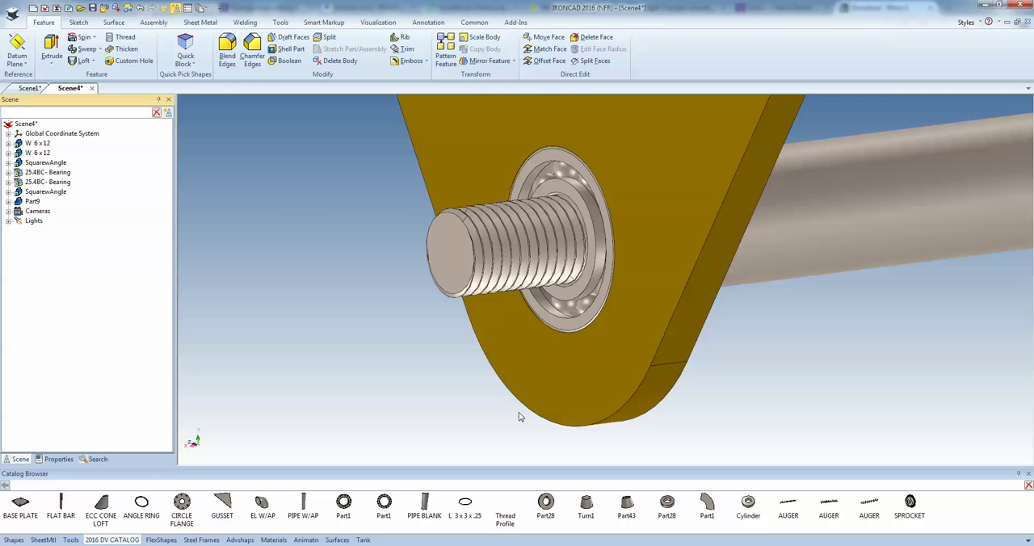
pyautogui.click(71, 540)
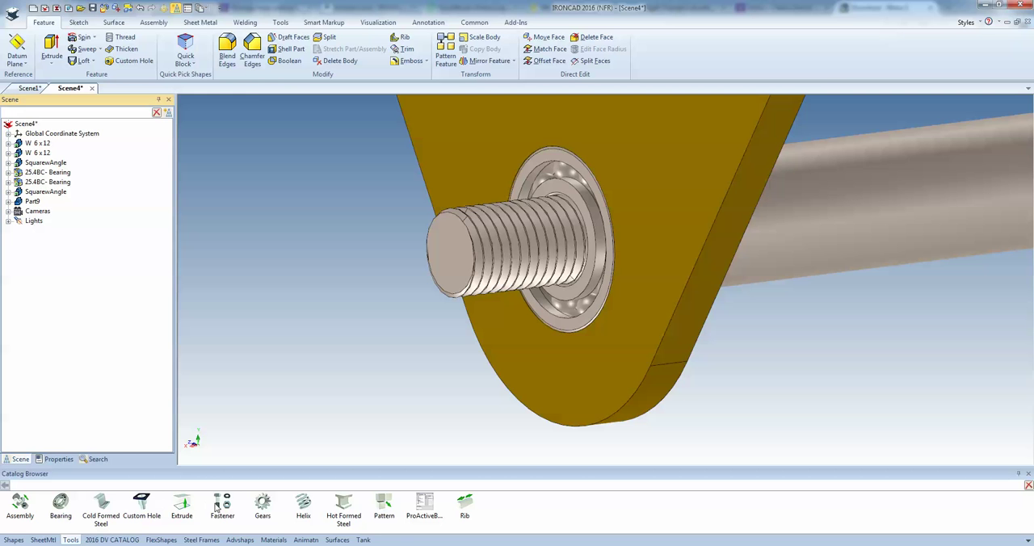
pyautogui.moveTo(308, 381); pyautogui.dragTo(448, 254)
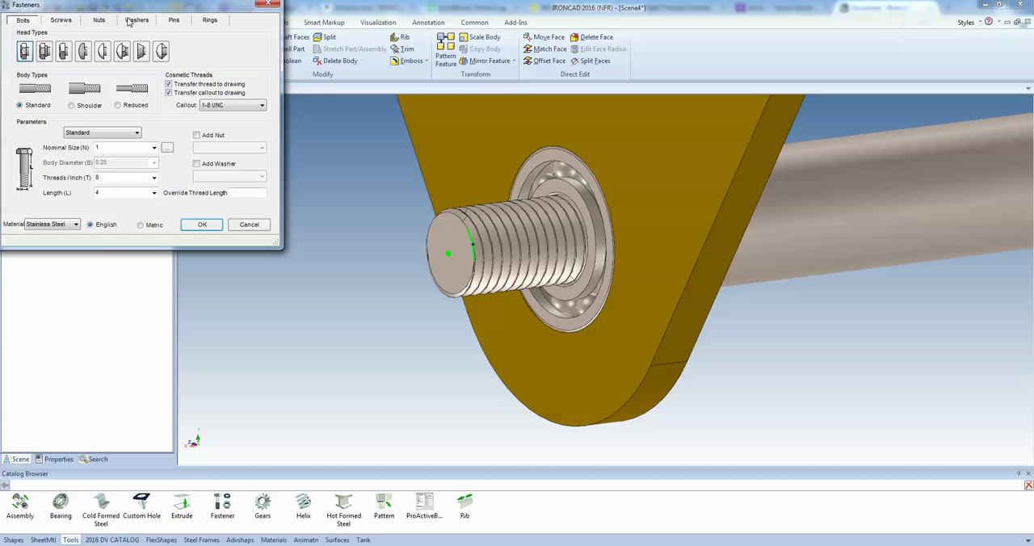
pyautogui.click(133, 21)
pyautogui.click(202, 225)
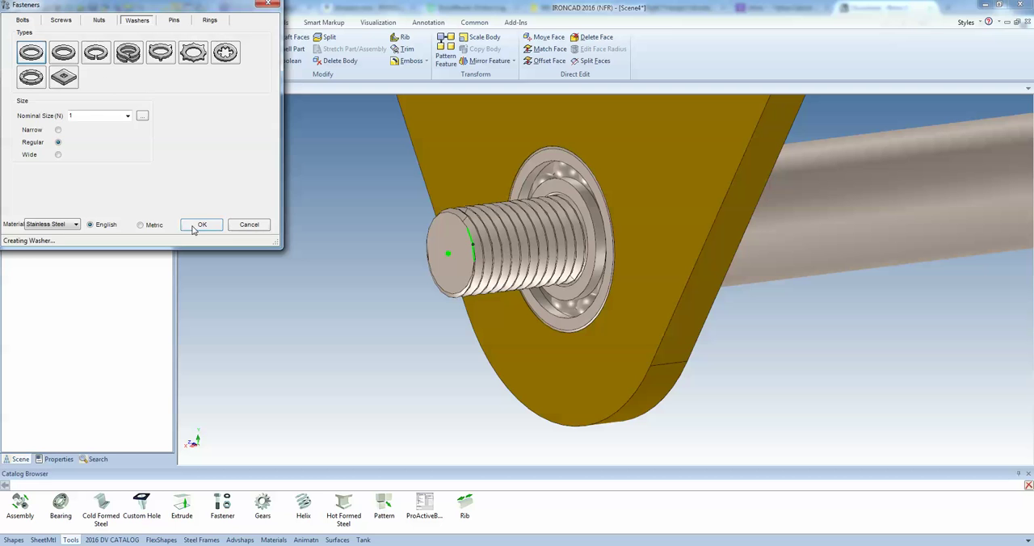
# Move the washer along the shaft axis with the TriBall until it sits against the bearing
pyautogui.click(467, 311)
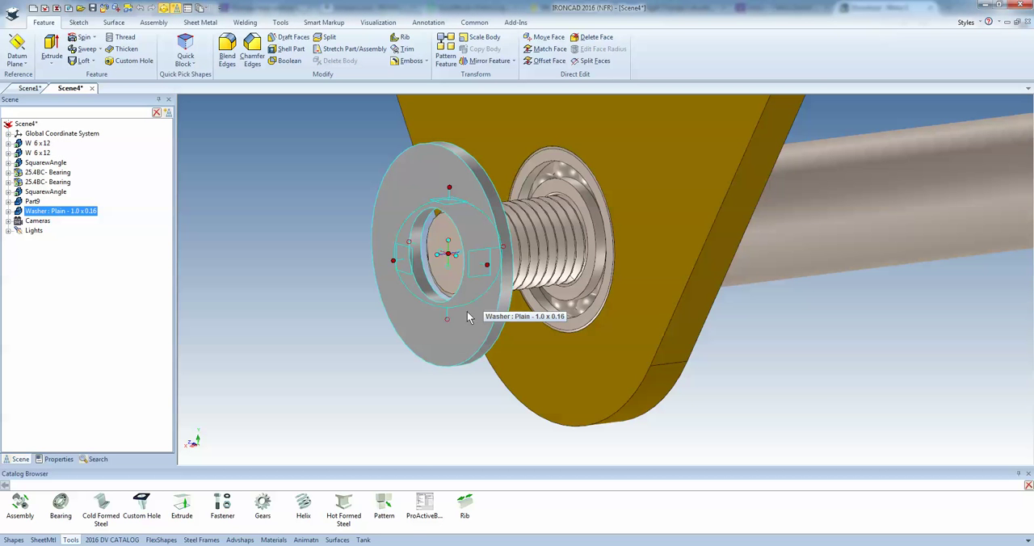
pyautogui.rightClick(396, 260)
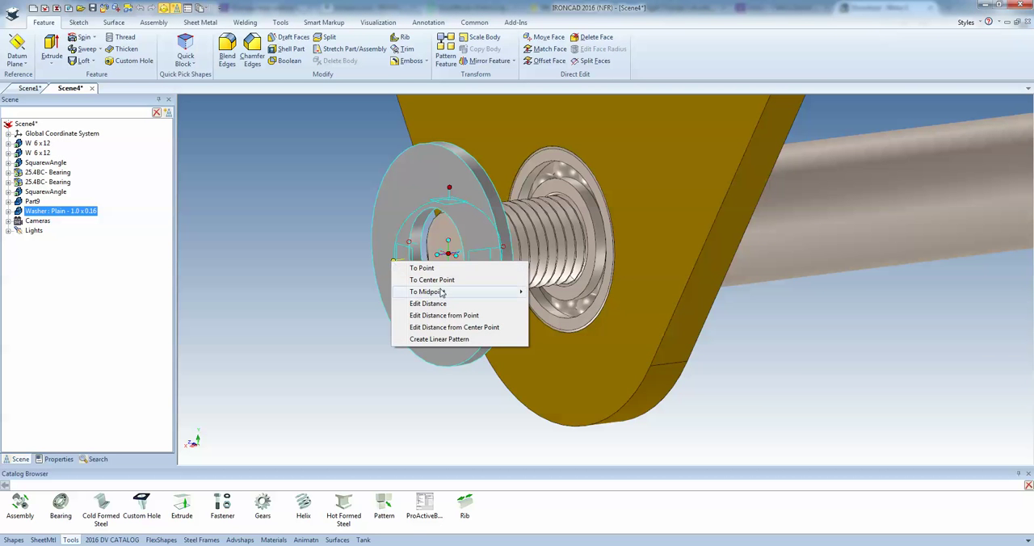
pyautogui.click(359, 203)
pyautogui.click(673, 255)
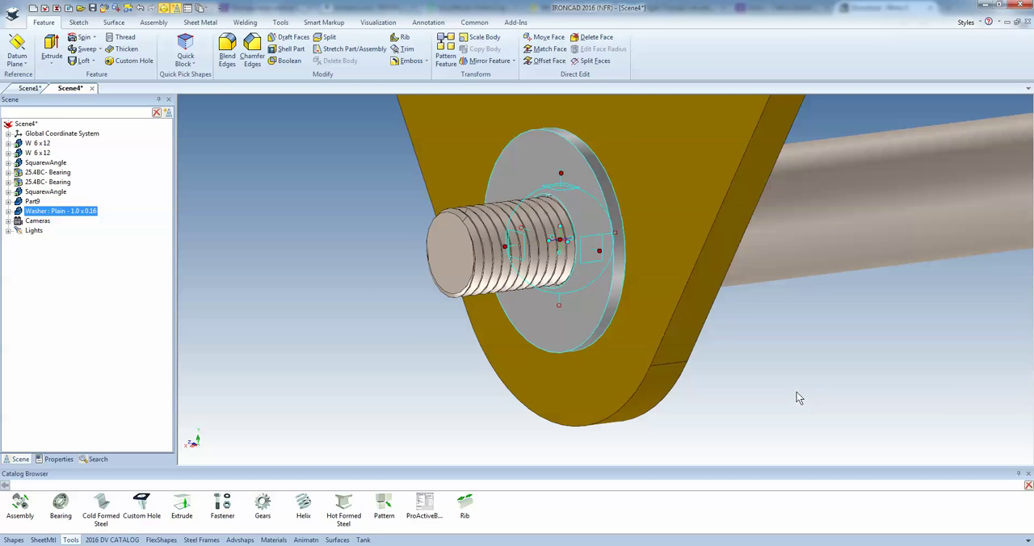
# Add a standard stainless steel nut of nominal size 1 with 8 threads per inch at the centre of the shaft's threaded end
pyautogui.click(794, 400)
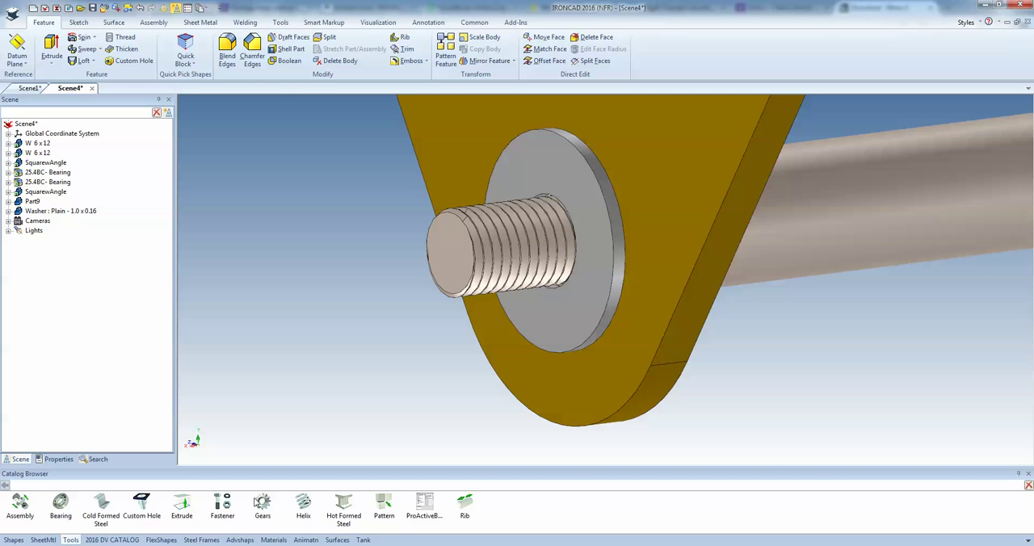
pyautogui.moveTo(225, 501); pyautogui.dragTo(446, 257)
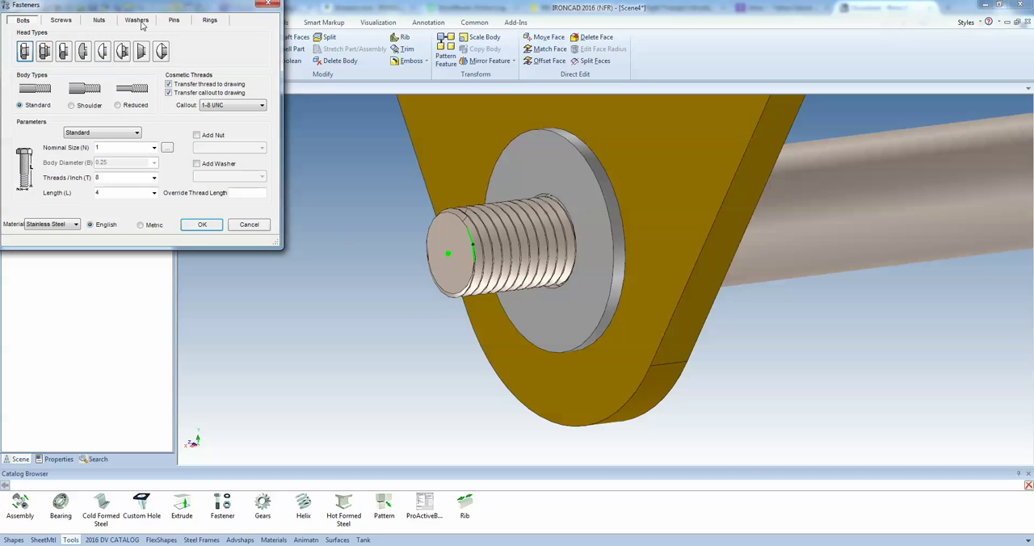
pyautogui.click(99, 20)
pyautogui.click(245, 113)
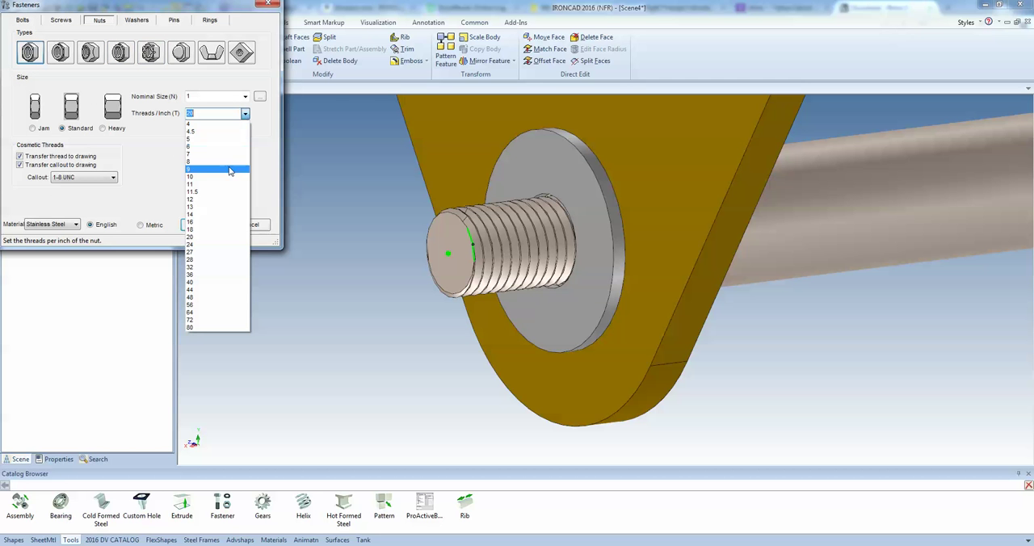
pyautogui.click(232, 165)
pyautogui.click(204, 224)
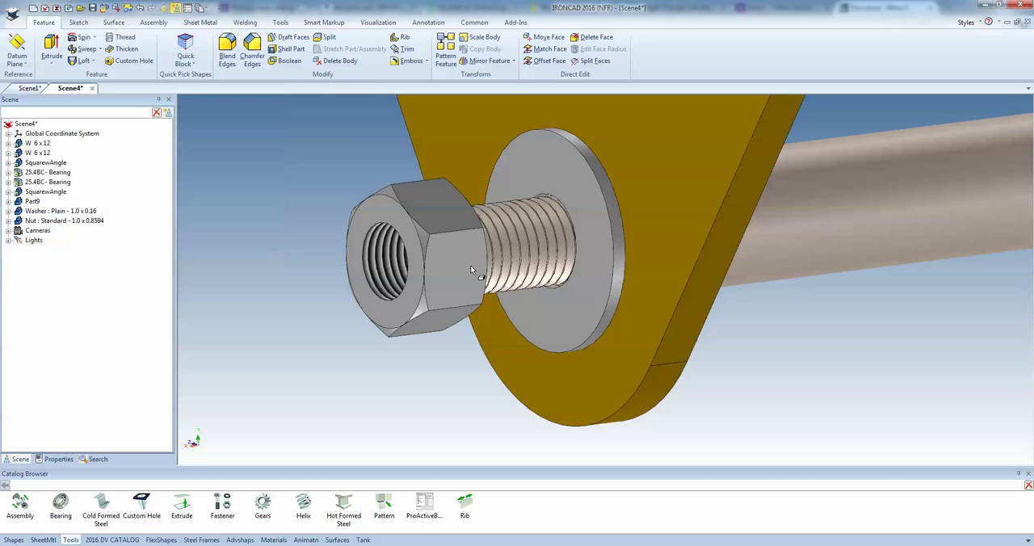
# Move the nut along the shaft axis to a point on the washer's face with the TriBall so it seats there
pyautogui.press('F10')
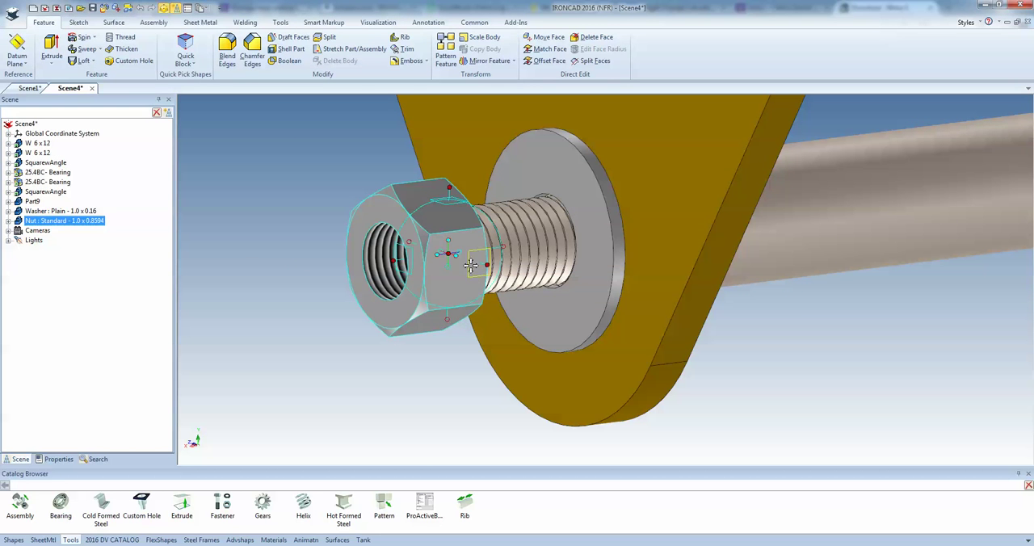
pyautogui.rightClick(396, 262)
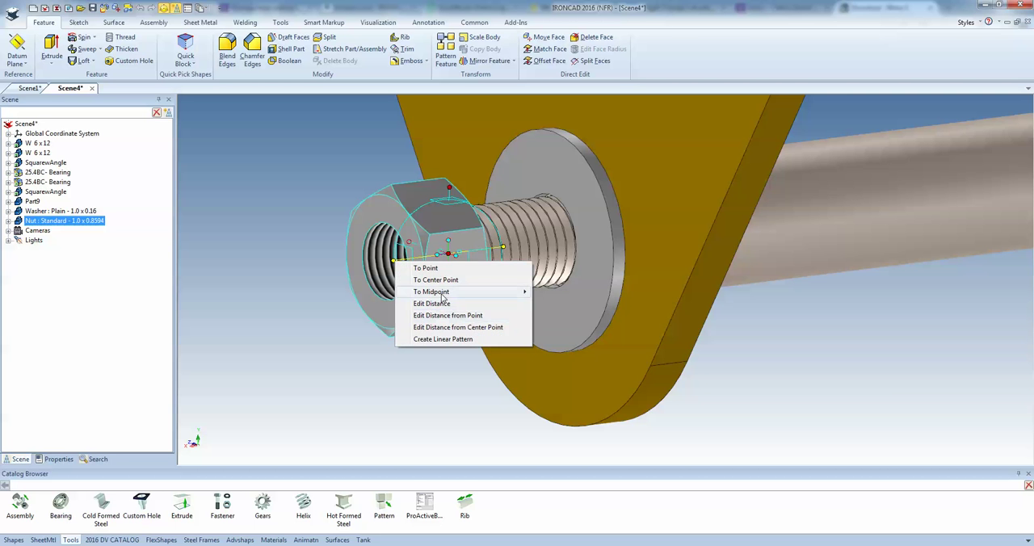
pyautogui.click(426, 270)
pyautogui.click(576, 298)
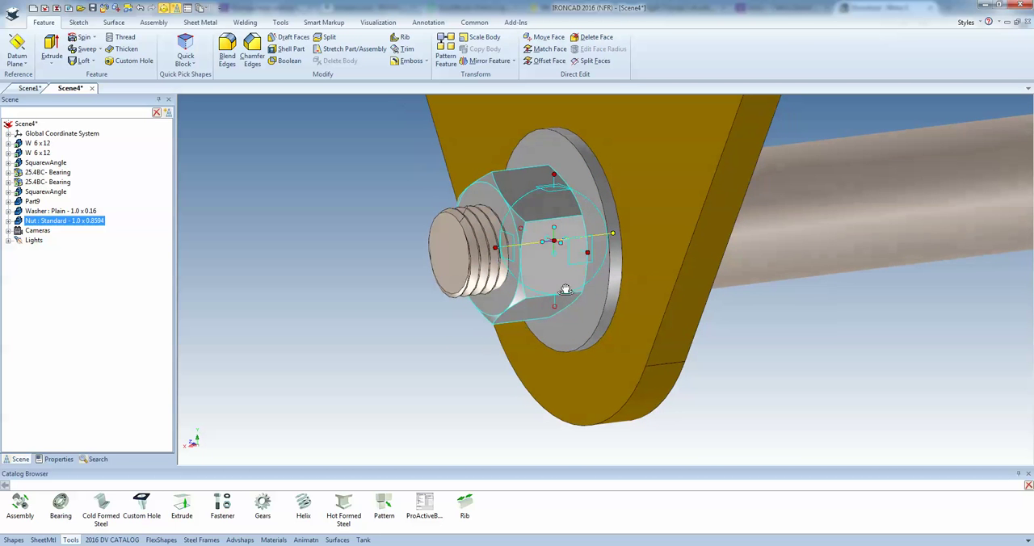
# Set the threaded section's extrude distance to .2 from a point on the nut's outer face
pyautogui.click(467, 262)
pyautogui.click(473, 268)
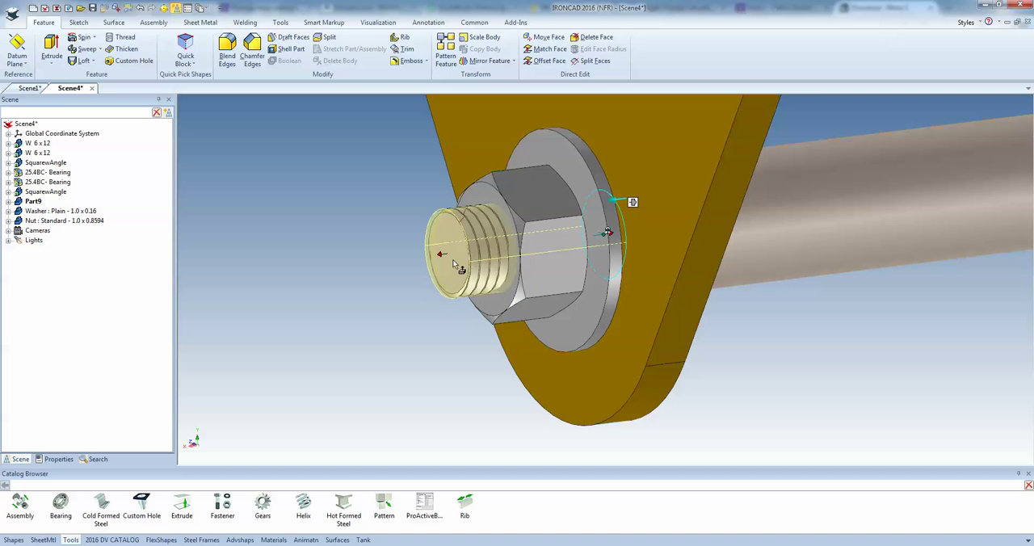
pyautogui.rightClick(441, 255)
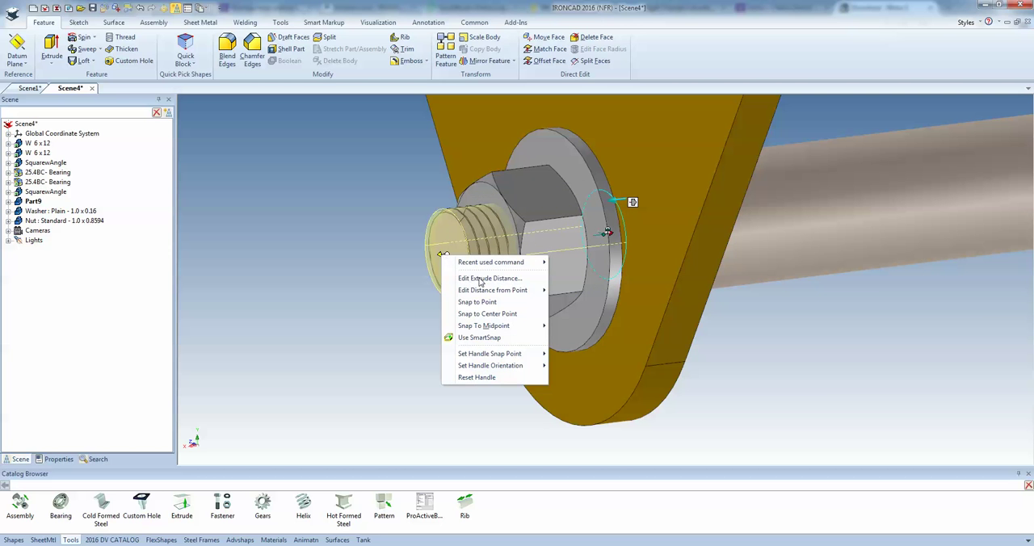
pyautogui.moveTo(487, 294)
pyautogui.click(568, 292)
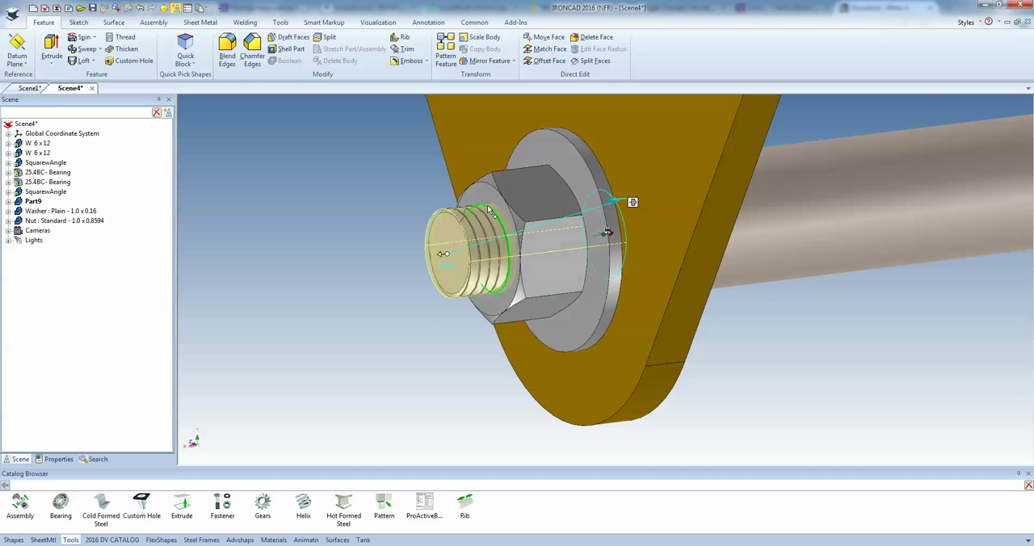
pyautogui.click(485, 196)
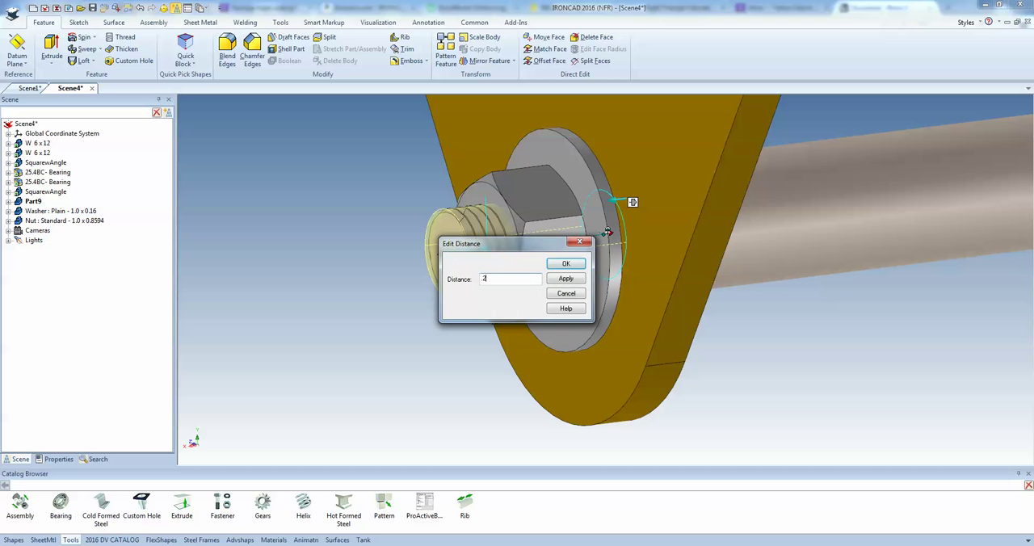
pyautogui.write('.2')
pyautogui.press('Return')
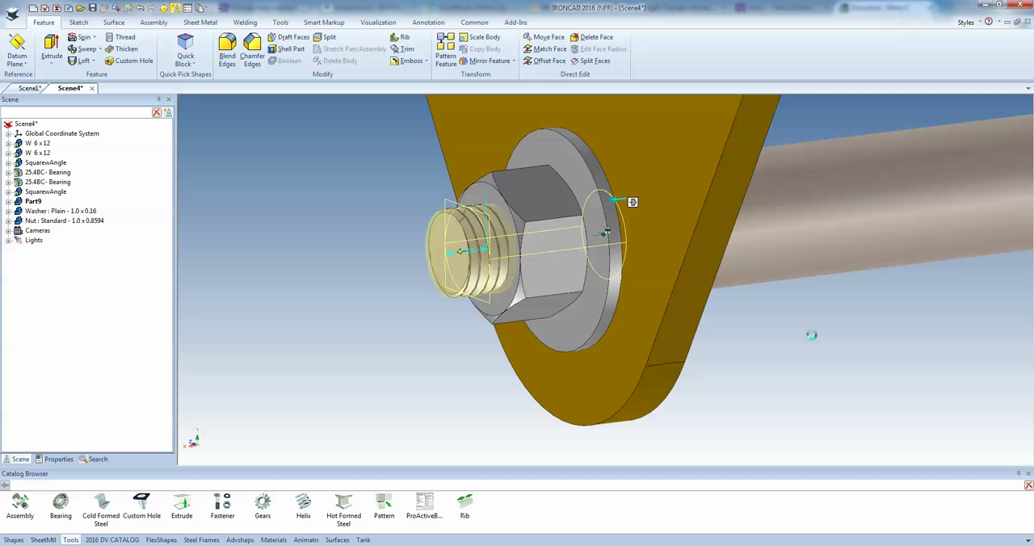
# Add a cylinder with a diameter of 1 to the shaft end at the centre of the opposite bracket's bearing
pyautogui.moveTo(595, 277); pyautogui.dragTo(585, 304, button='middle')
pyautogui.scroll(-8, 655, 295)
pyautogui.moveTo(623, 260); pyautogui.dragTo(634, 240, button='middle')
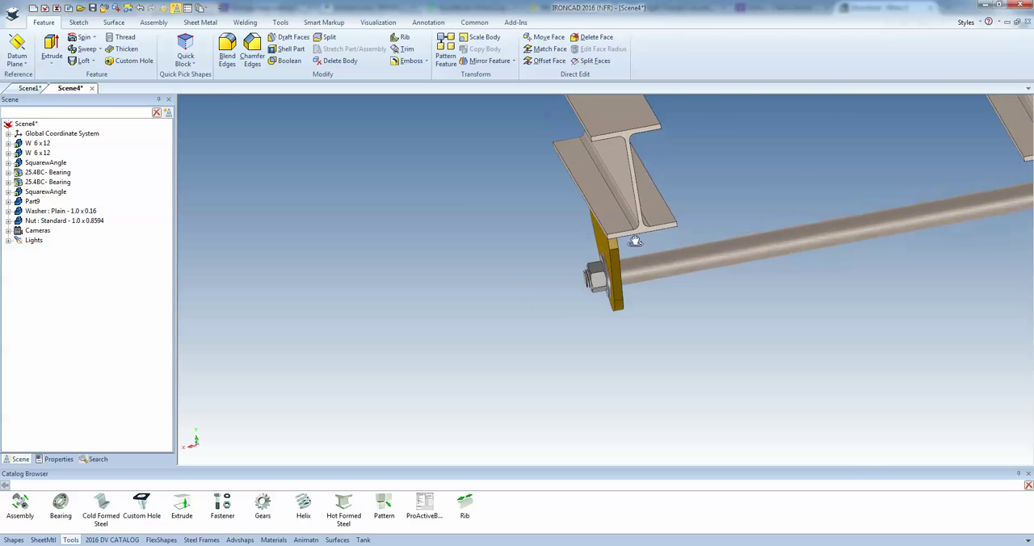
pyautogui.scroll(-3, 731, 247)
pyautogui.scroll(3, 731, 250)
pyautogui.moveTo(727, 267); pyautogui.dragTo(623, 272, button='middle')
pyautogui.scroll(6, 826, 224)
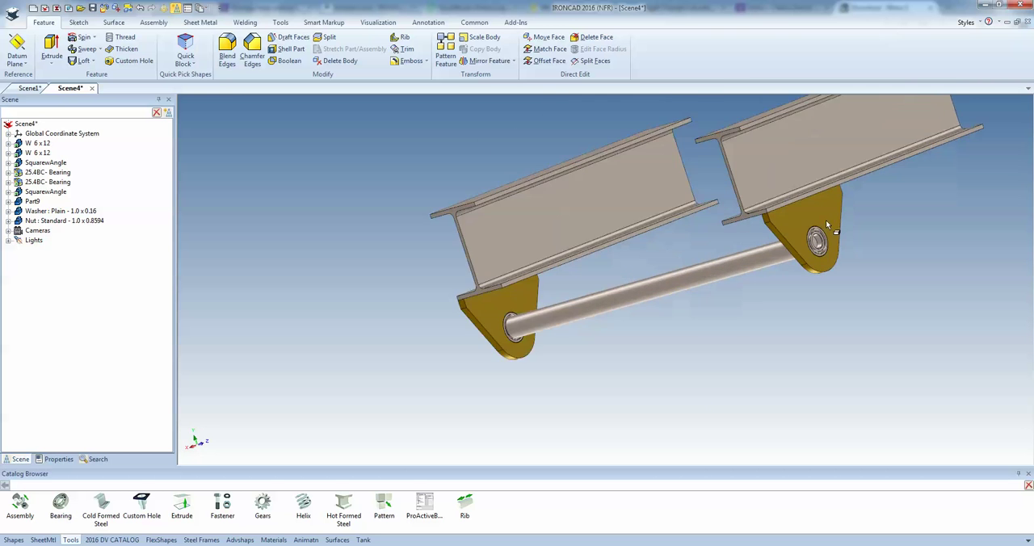
pyautogui.moveTo(795, 242); pyautogui.dragTo(738, 291, button='middle')
pyautogui.scroll(4, 781, 273)
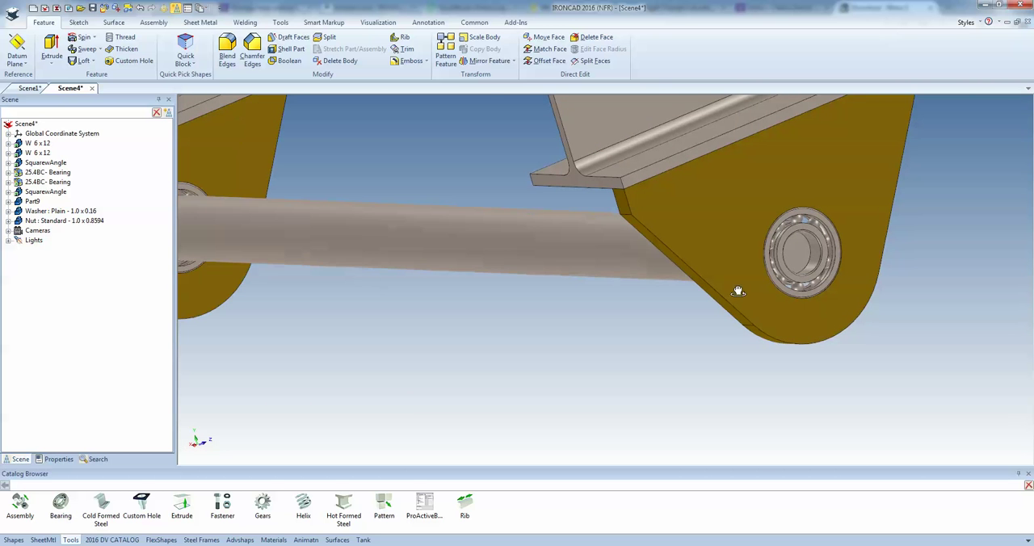
pyautogui.click(14, 539)
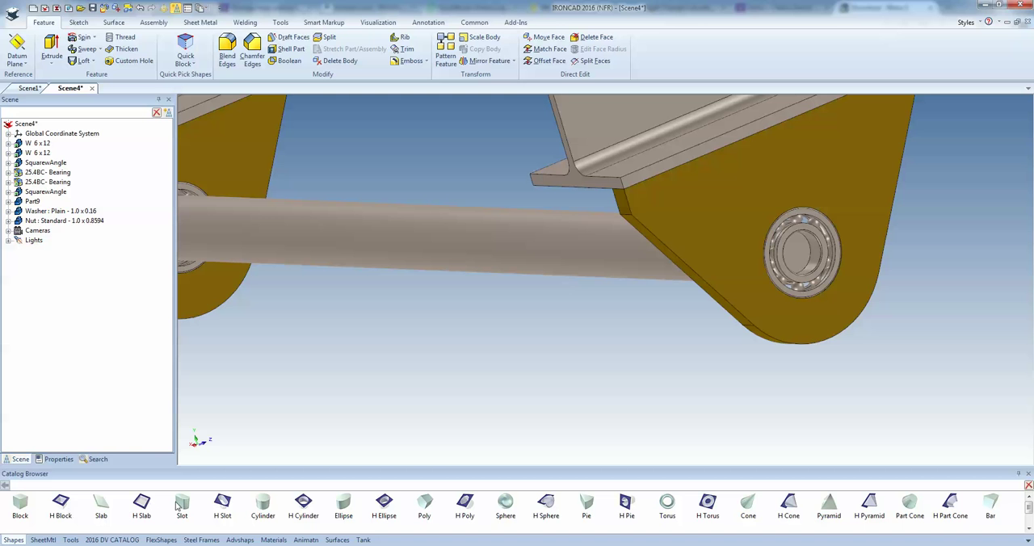
pyautogui.moveTo(261, 505); pyautogui.dragTo(796, 252)
pyautogui.write('1')
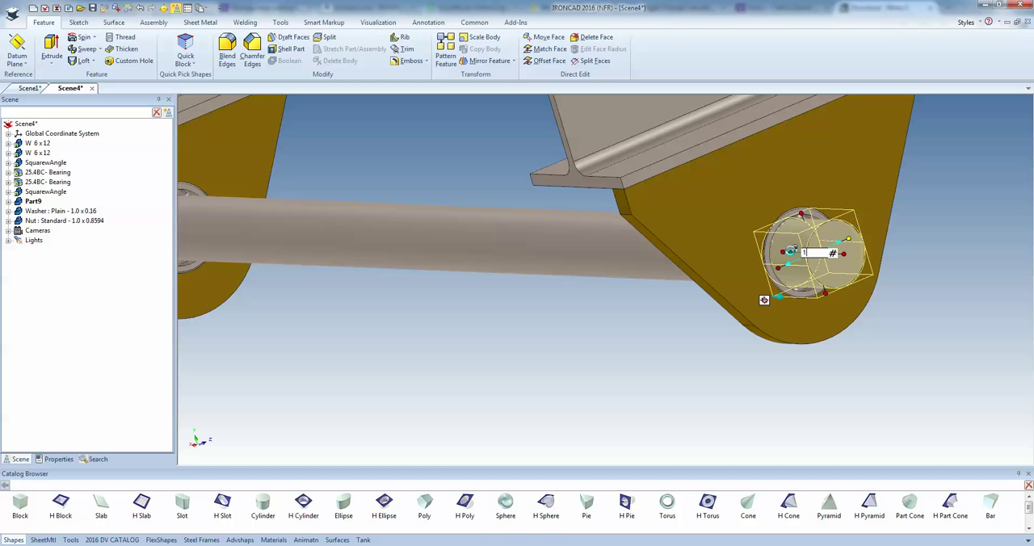
pyautogui.press('Return')
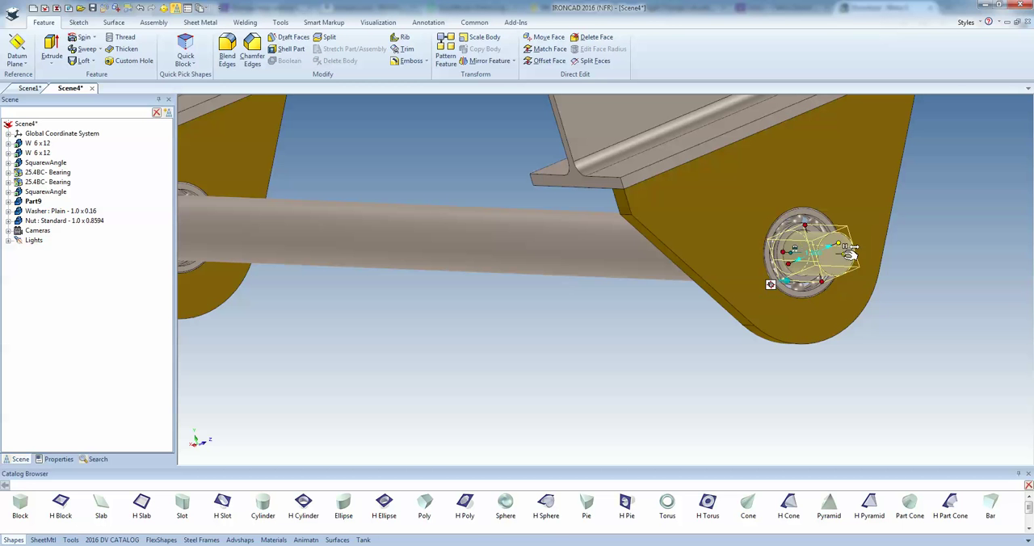
# Set the length of the new cylinder at the opposite bearing to 3
pyautogui.click(849, 253)
pyautogui.write('3')
pyautogui.press('Return')
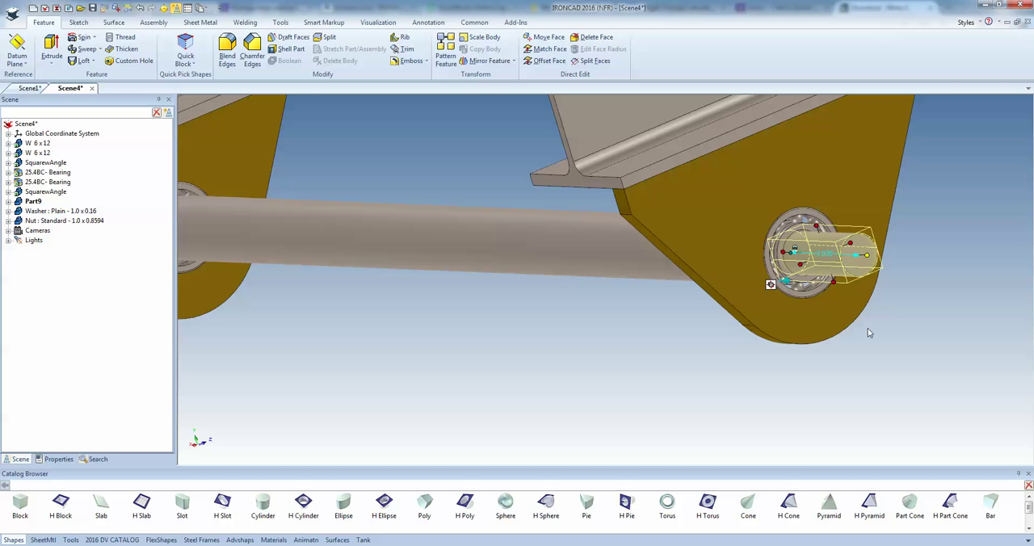
pyautogui.click(893, 352)
# Switch to the SPROCKETDATA.xlsx workbook in Excel and set the sprocket's pitch to 40 and tooth quantity to 16
pyautogui.moveTo(795, 308); pyautogui.dragTo(722, 302, button='middle')
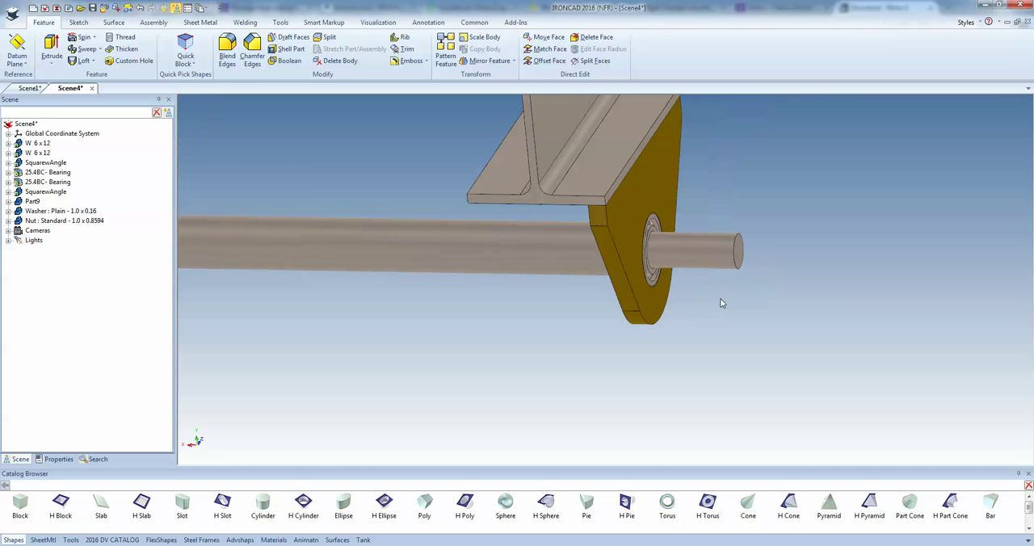
pyautogui.click(134, 540)
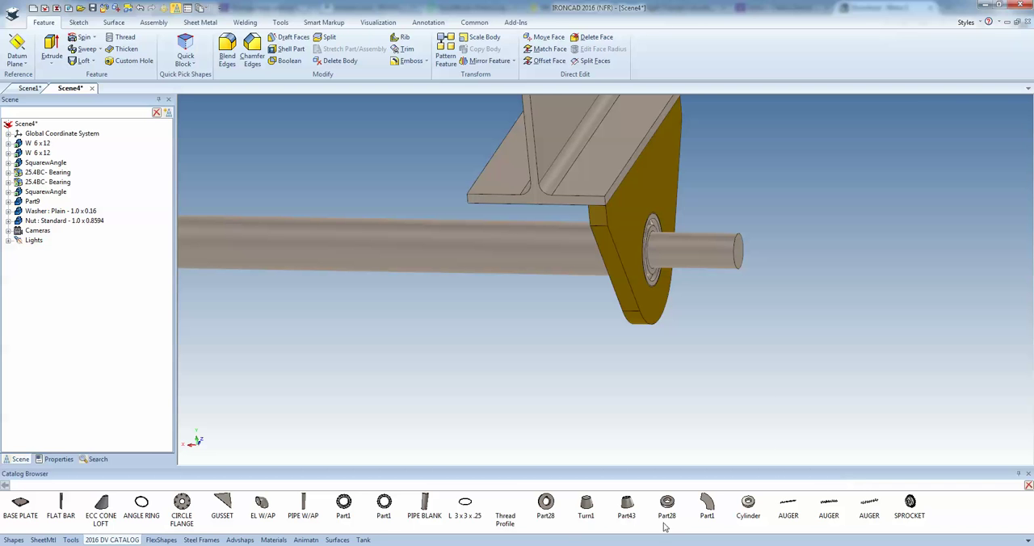
pyautogui.hotkey('alt', 'Tab')
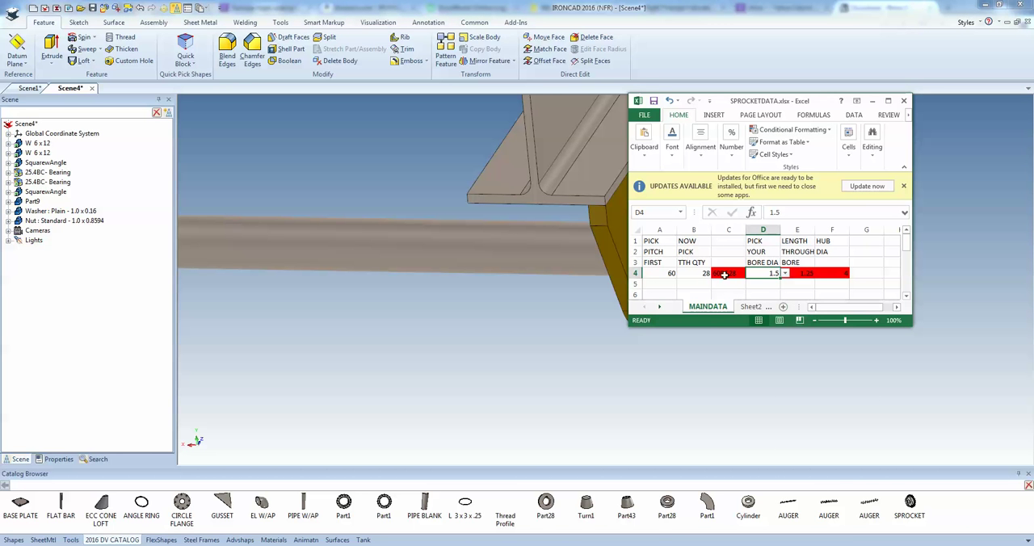
pyautogui.click(669, 274)
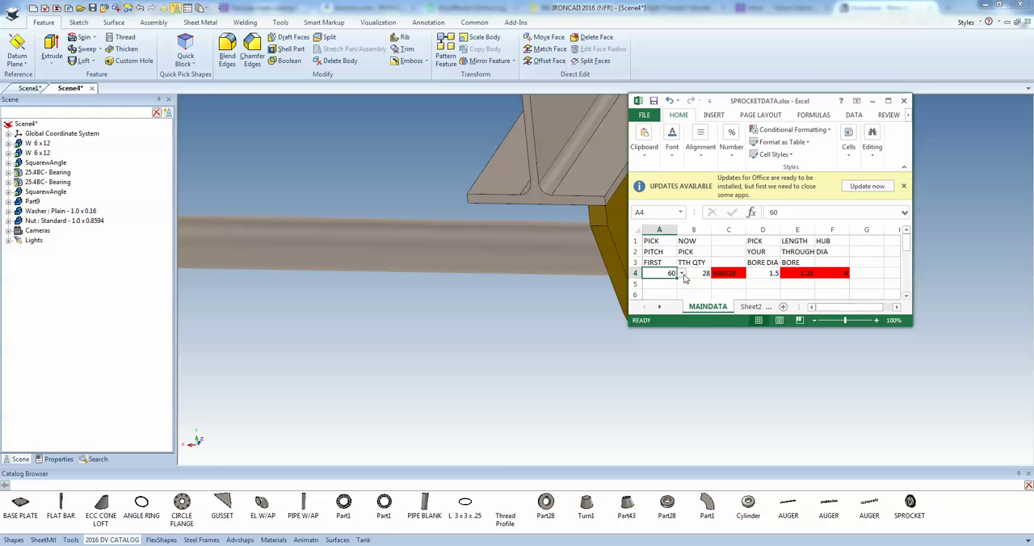
pyautogui.click(682, 275)
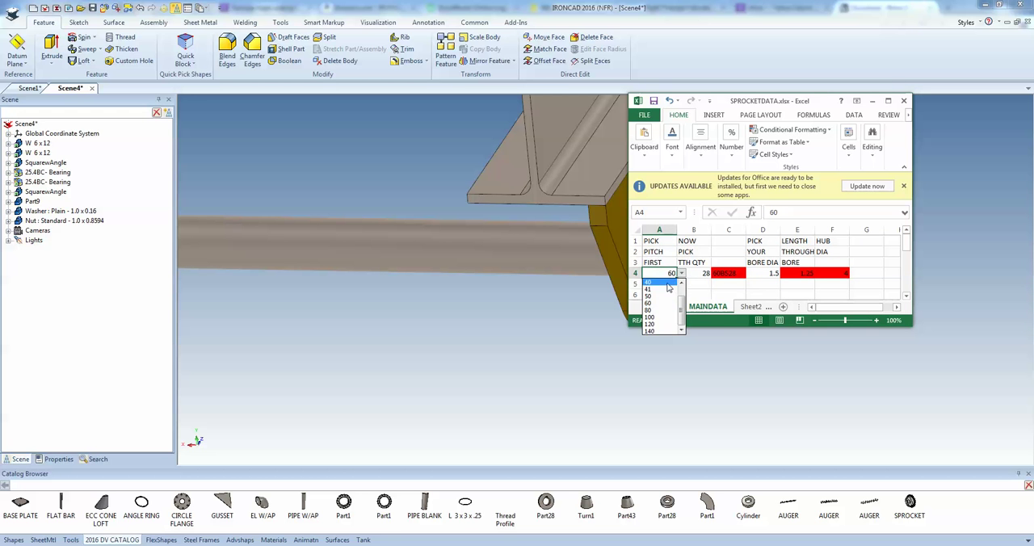
pyautogui.click(667, 282)
pyautogui.click(702, 273)
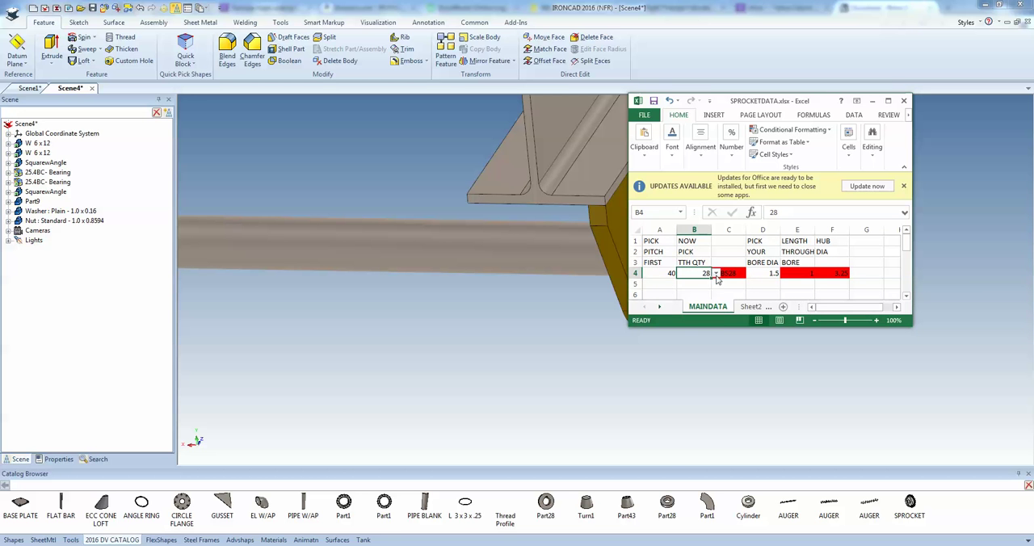
pyautogui.click(715, 276)
pyautogui.click(717, 289)
pyautogui.click(717, 289)
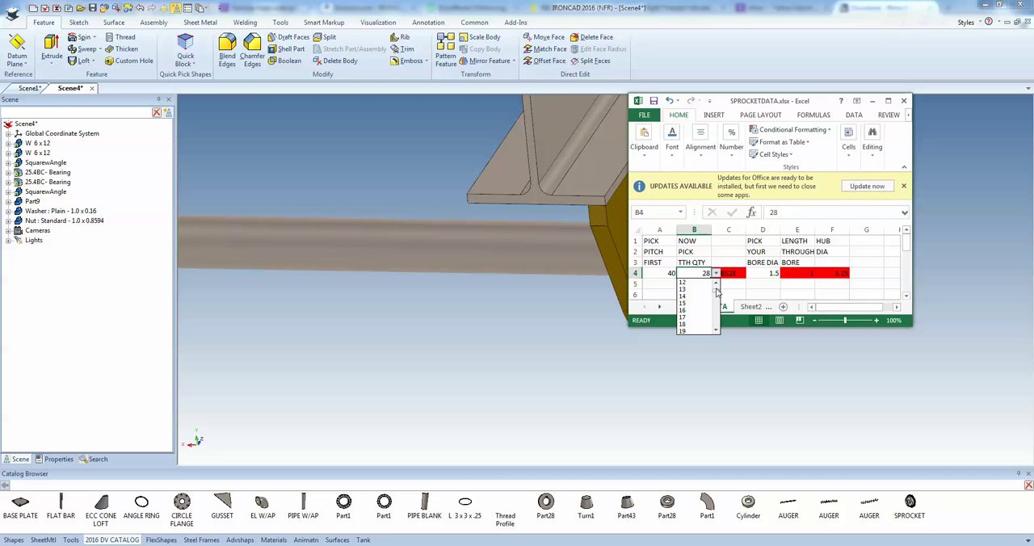
pyautogui.click(696, 311)
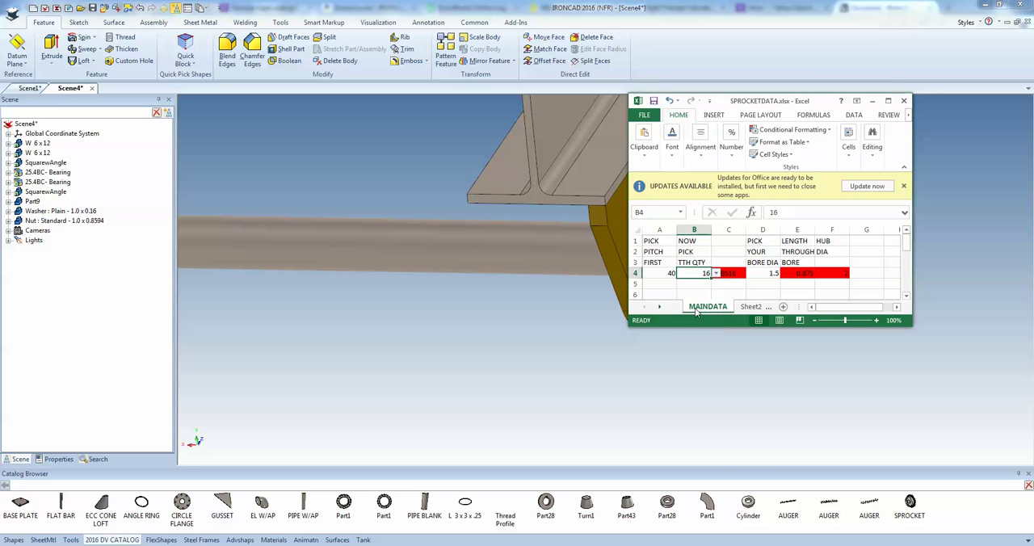
# Set the sprocket's bore diameter to 1 in the workbook and return to the IRONCAD scene
pyautogui.click(768, 274)
pyautogui.click(784, 274)
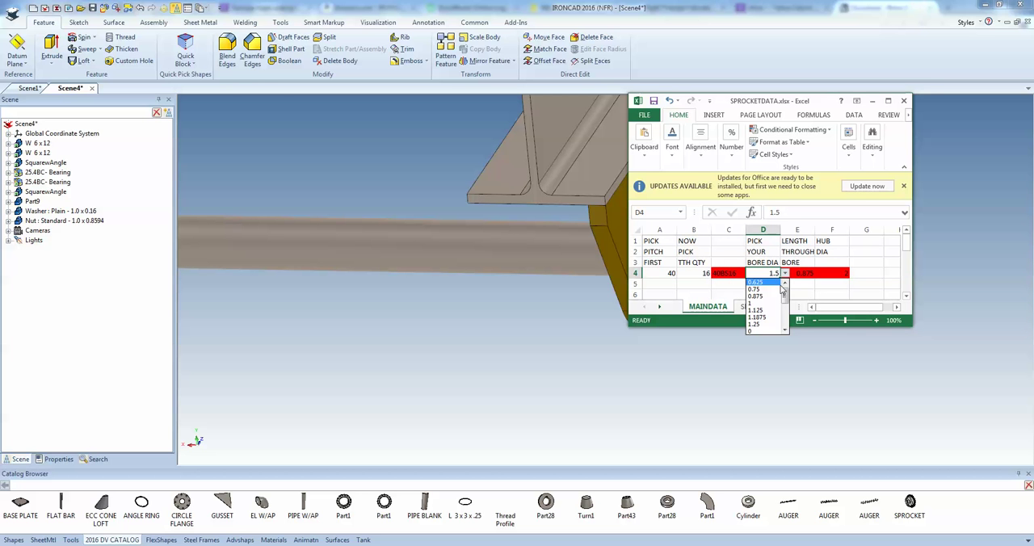
pyautogui.click(768, 288)
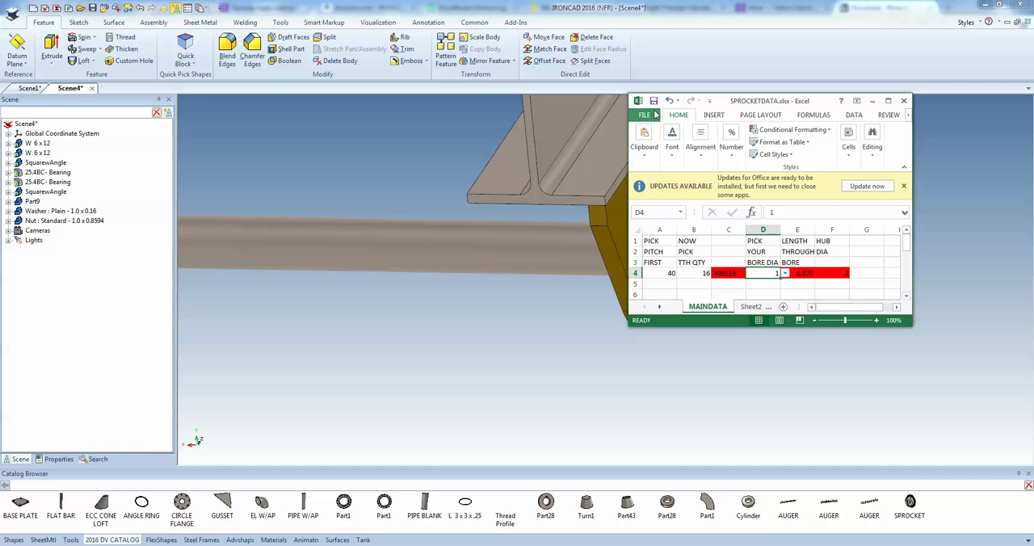
pyautogui.click(872, 101)
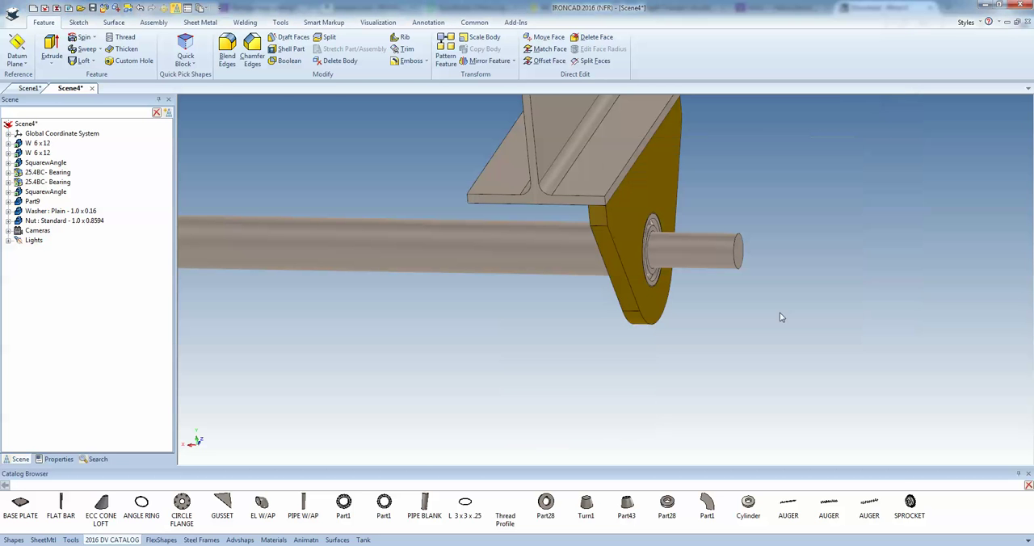
# Place the SPROCKET catalog part at the centre of the plain shaft end and slide it inward along the shaft with the TriBall
pyautogui.moveTo(910, 504); pyautogui.dragTo(740, 257)
pyautogui.moveTo(724, 267); pyautogui.dragTo(736, 267)
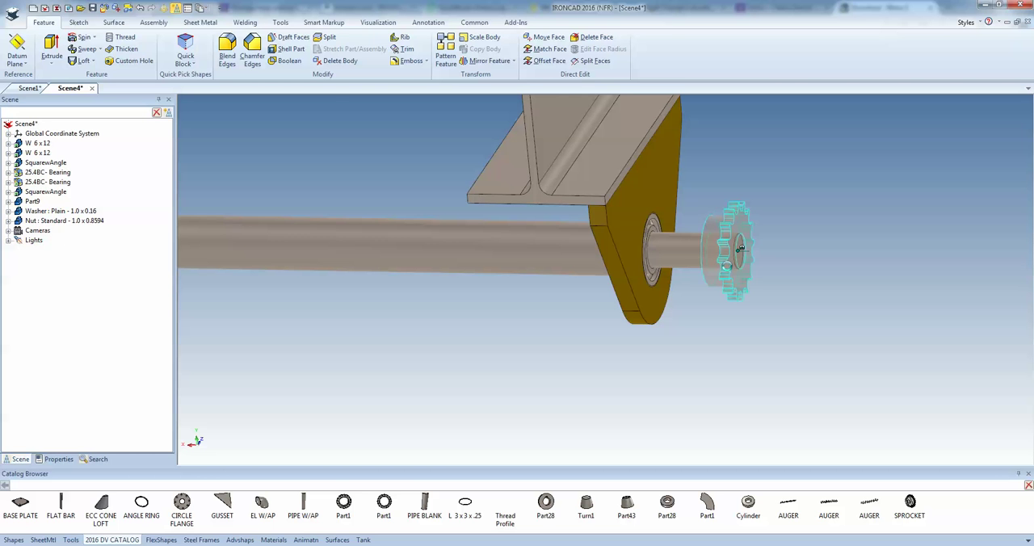
pyautogui.scroll(2, 739, 271)
pyautogui.click(734, 274)
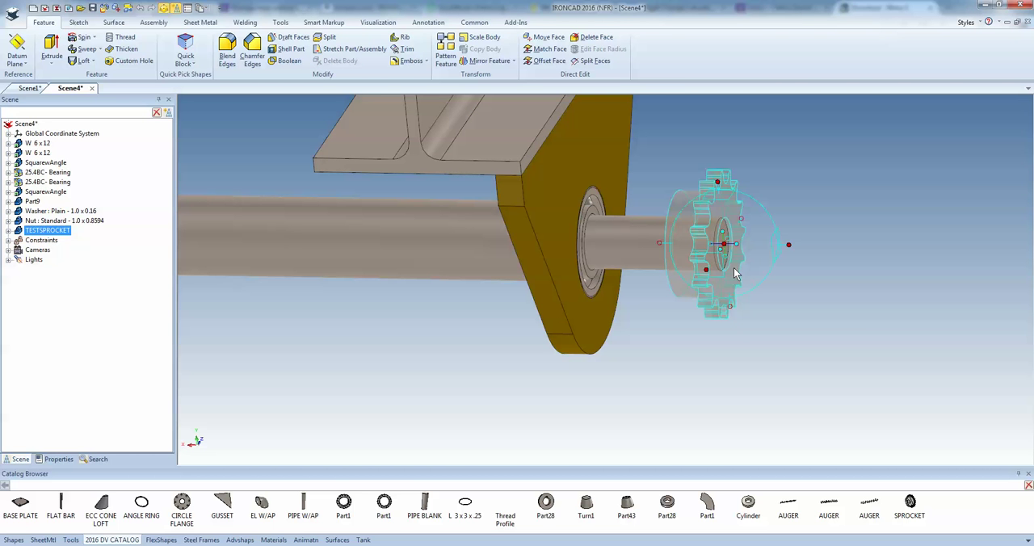
pyautogui.moveTo(790, 244); pyautogui.dragTo(759, 245)
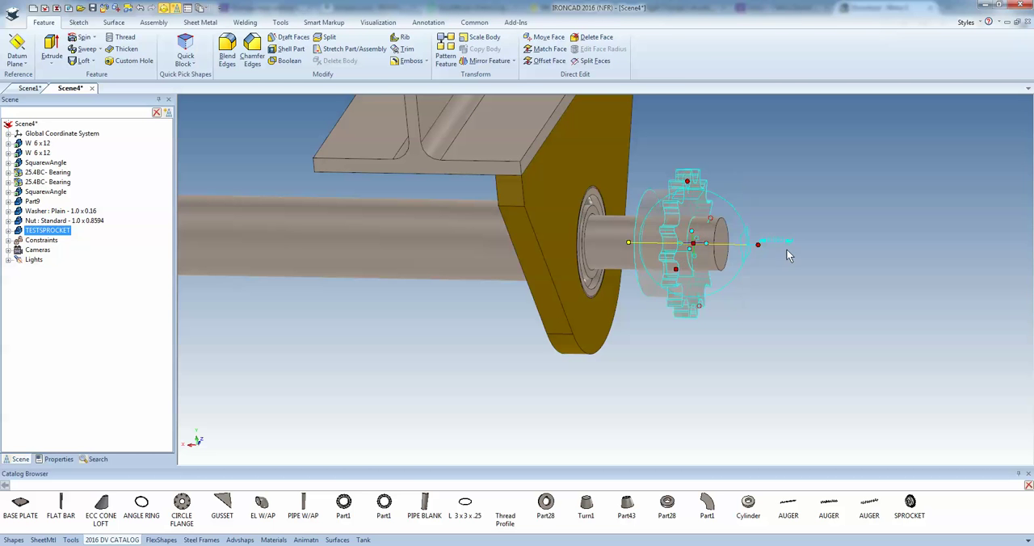
pyautogui.click(789, 306)
pyautogui.scroll(-6, 736, 293)
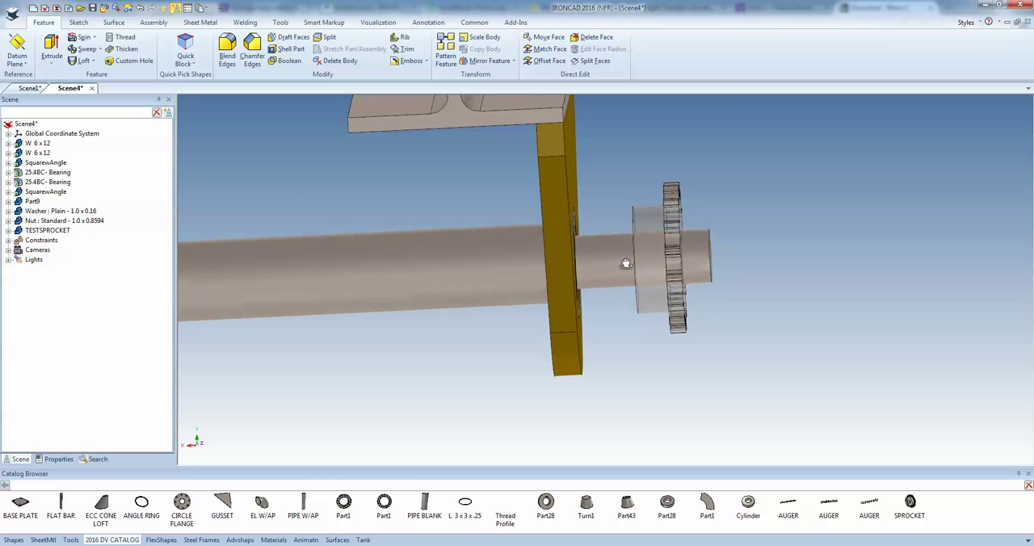
pyautogui.scroll(-4, 573, 301)
pyautogui.scroll(4, 426, 255)
pyautogui.scroll(-3, 428, 251)
pyautogui.scroll(7, 434, 248)
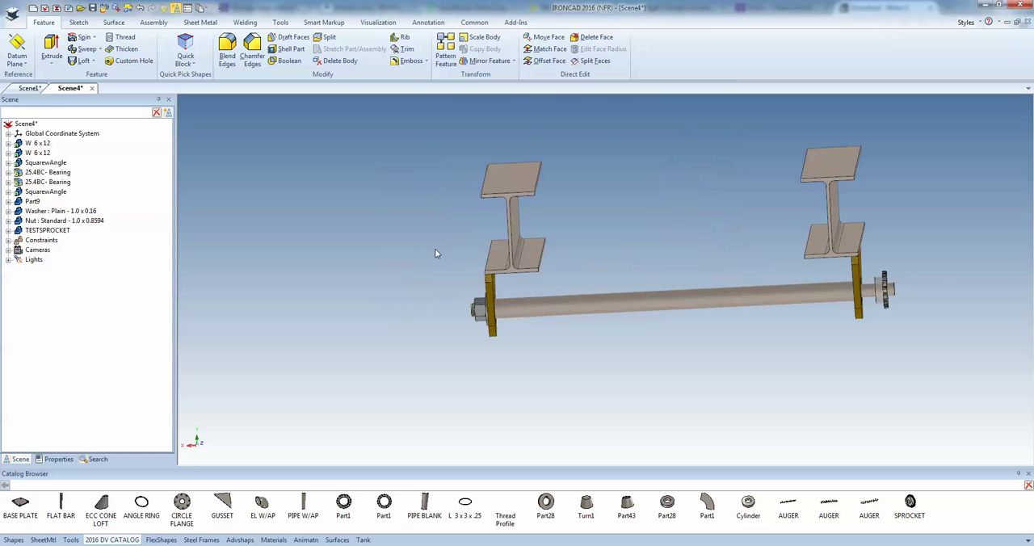
# Place a sheet metal Stock piece on the end face of the upper flange of the beam at the nut end
pyautogui.moveTo(608, 276); pyautogui.dragTo(644, 291, button='middle')
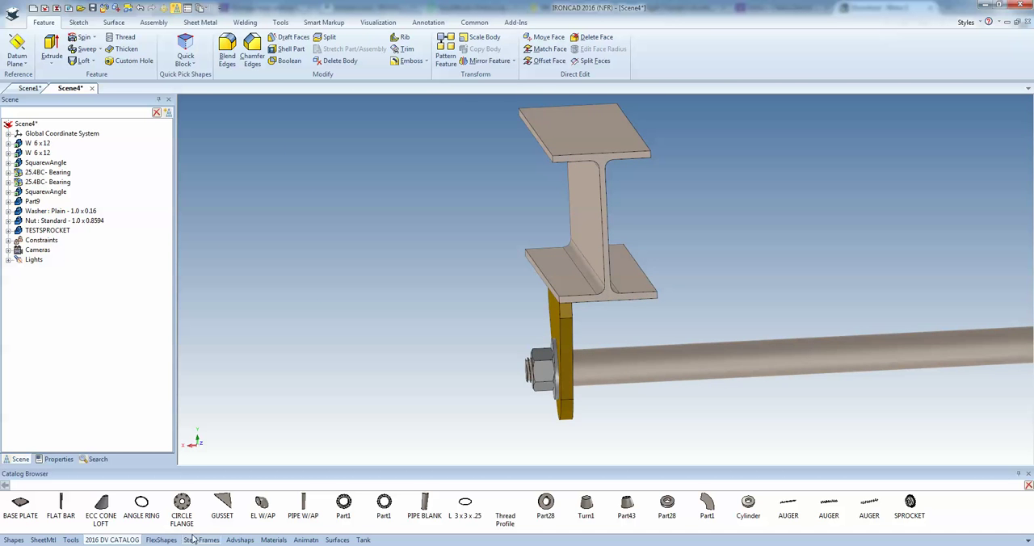
pyautogui.click(43, 540)
pyautogui.scroll(-1, 562, 311)
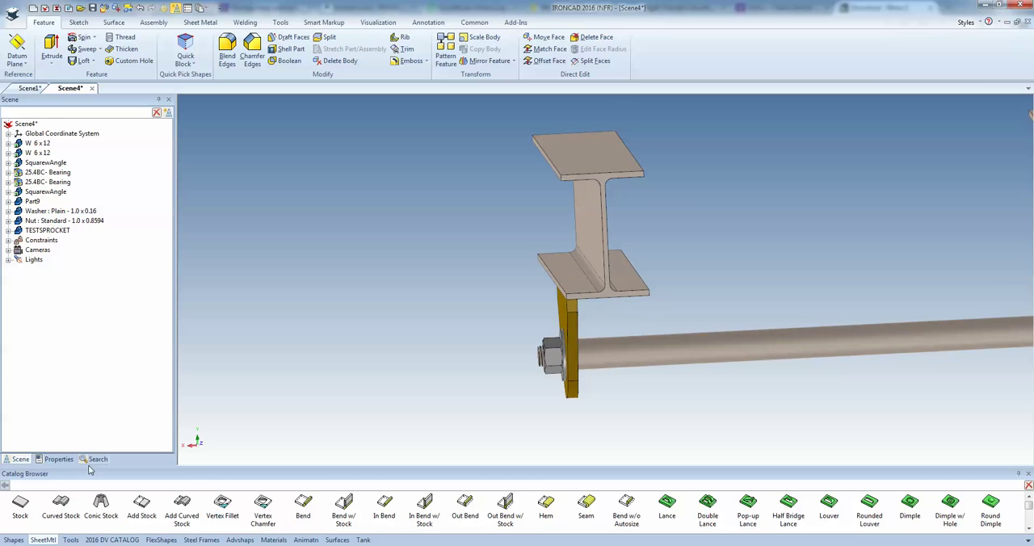
pyautogui.scroll(3, 612, 166)
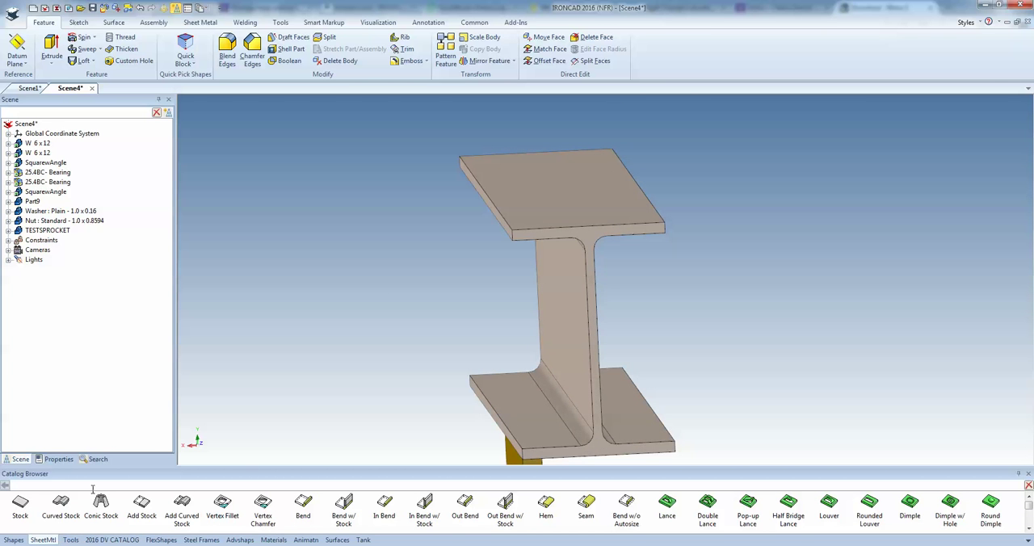
pyautogui.moveTo(466, 287); pyautogui.dragTo(594, 232)
pyautogui.click(600, 316)
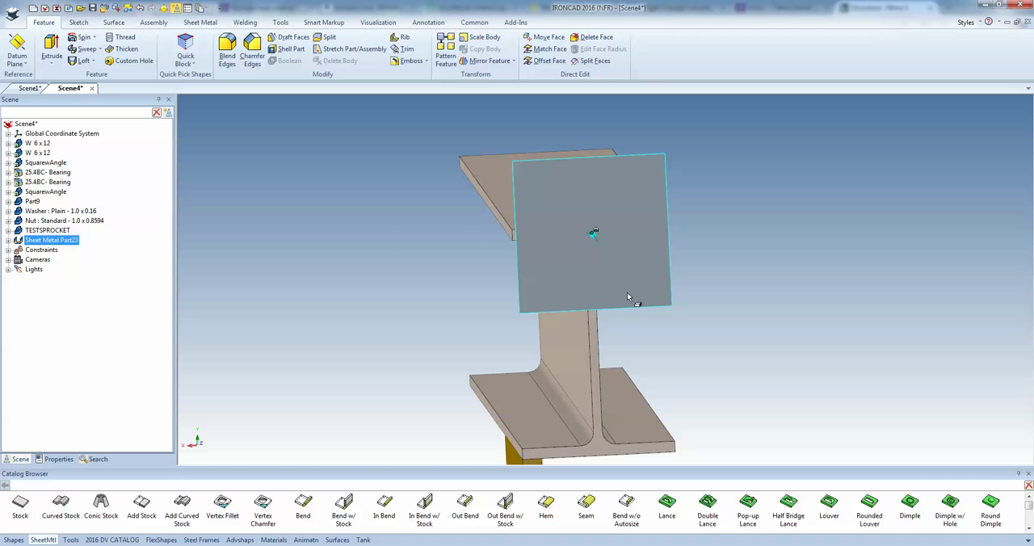
# Resize the Stock sheet to span past both beams and below the shaft, with its upper edge flush with the beam tops
pyautogui.click(627, 301)
pyautogui.press('F7')
pyautogui.click(631, 283)
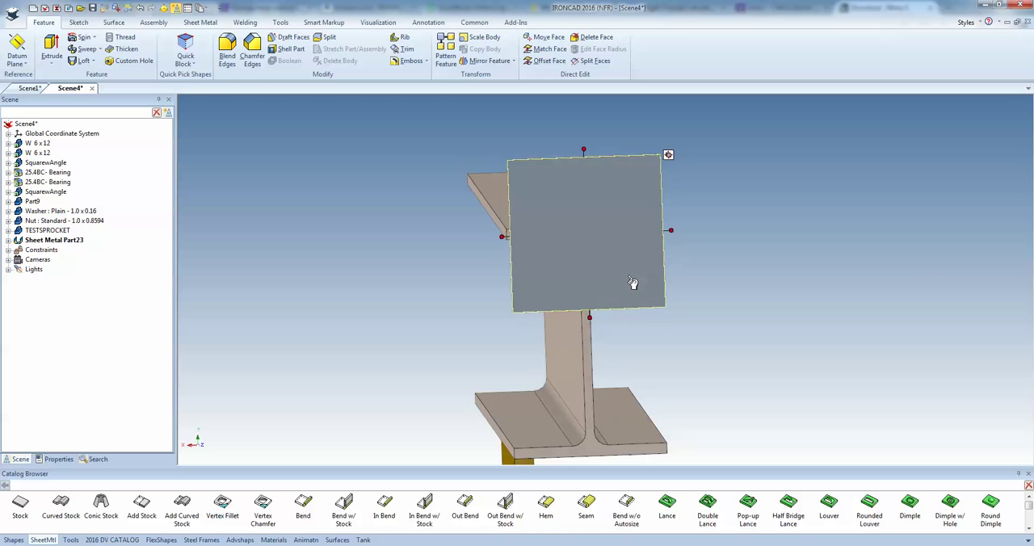
pyautogui.scroll(-6, 614, 316)
pyautogui.moveTo(567, 268); pyautogui.dragTo(542, 277)
pyautogui.moveTo(616, 269); pyautogui.dragTo(900, 288)
pyautogui.moveTo(723, 270); pyautogui.dragTo(723, 391)
pyautogui.moveTo(679, 271); pyautogui.dragTo(746, 351, button='middle')
pyautogui.keyDown('shift'); pyautogui.moveTo(724, 244); pyautogui.dragTo(777, 214); pyautogui.keyUp('shift')
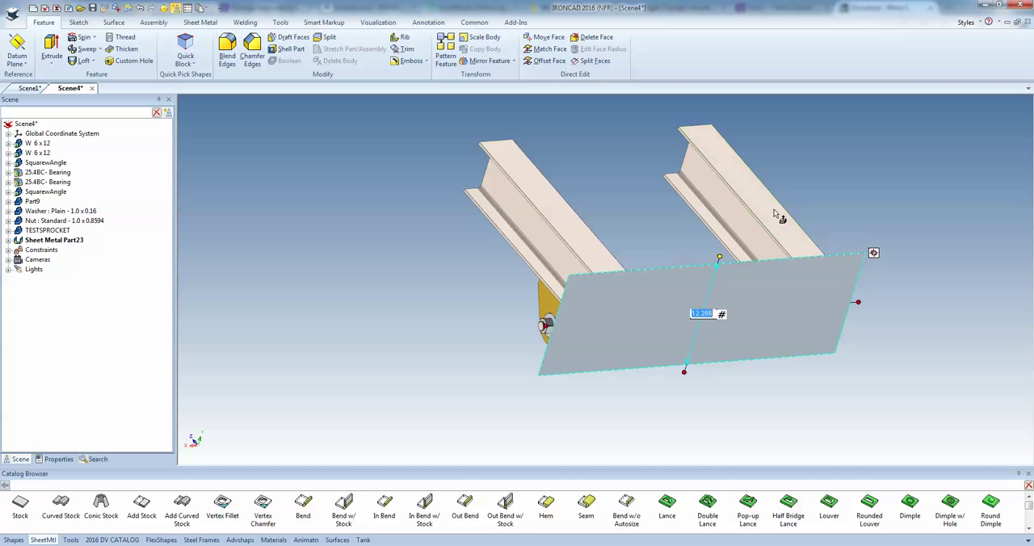
# Add a Bend along the sheet's upper edge and set its bend stock length to 1.5
pyautogui.scroll(5, 689, 307)
pyautogui.scroll(3, 574, 325)
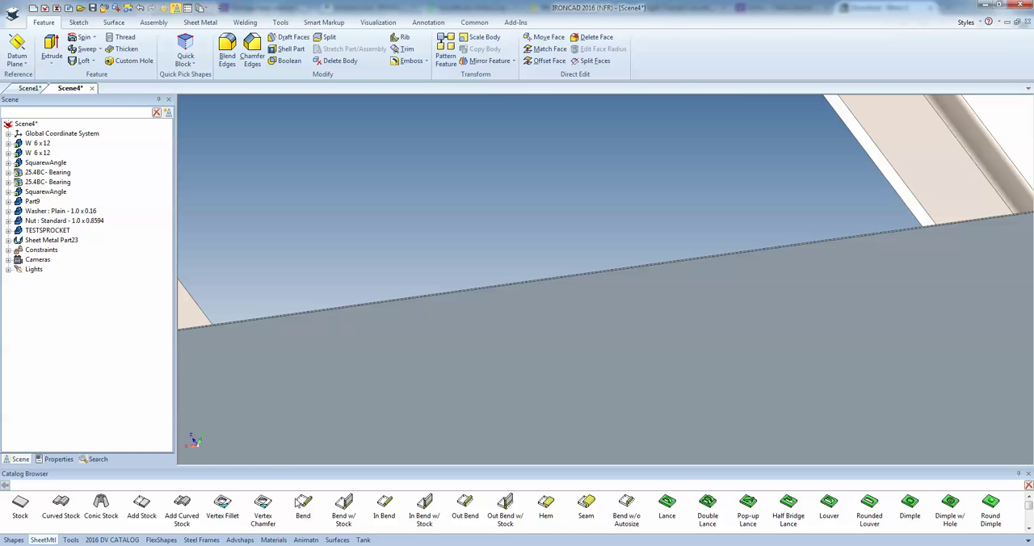
pyautogui.click(380, 299)
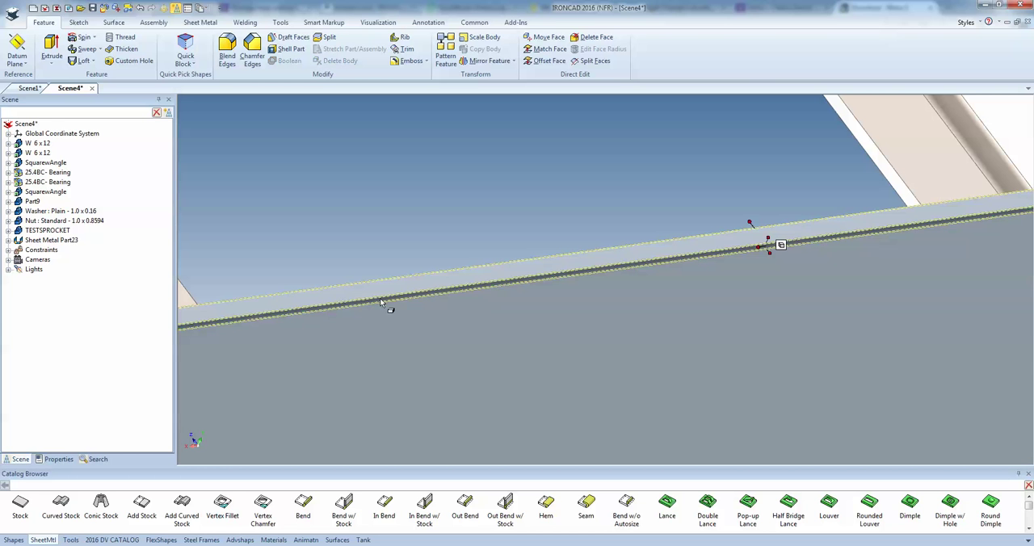
pyautogui.doubleClick(753, 224)
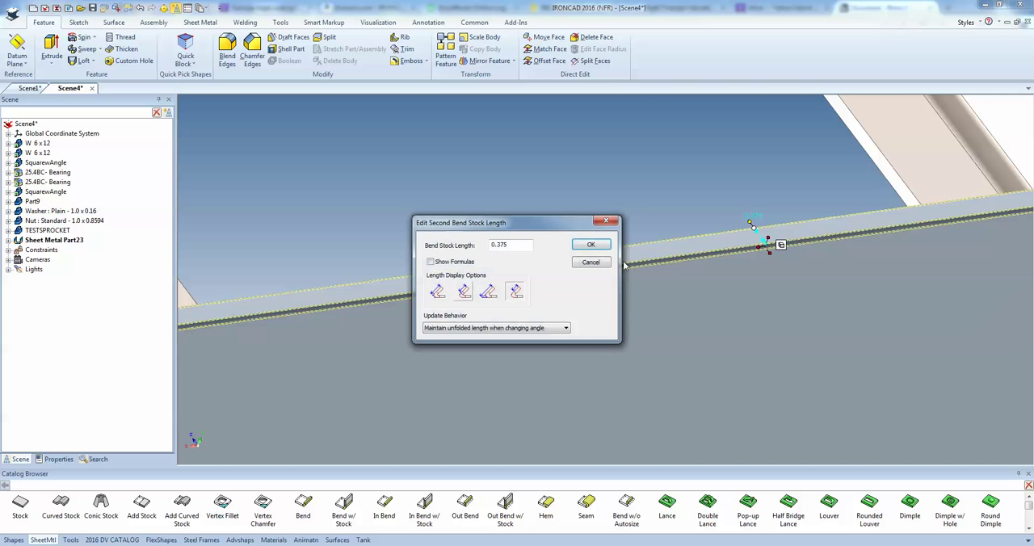
pyautogui.click(485, 291)
pyautogui.moveTo(524, 246); pyautogui.dragTo(482, 247)
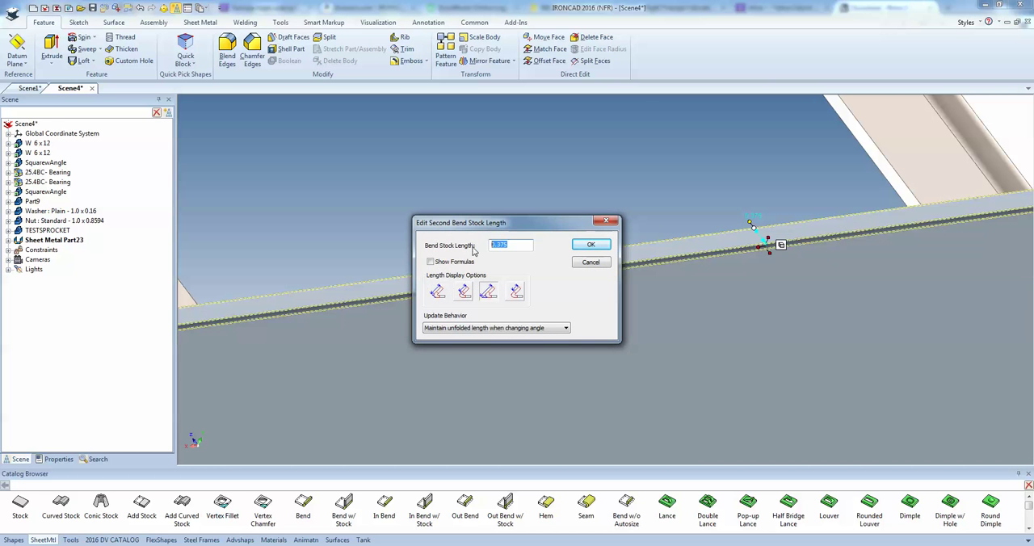
pyautogui.write('1.5')
pyautogui.press('Return')
pyautogui.press('Escape')
pyautogui.scroll(-5, 440, 299)
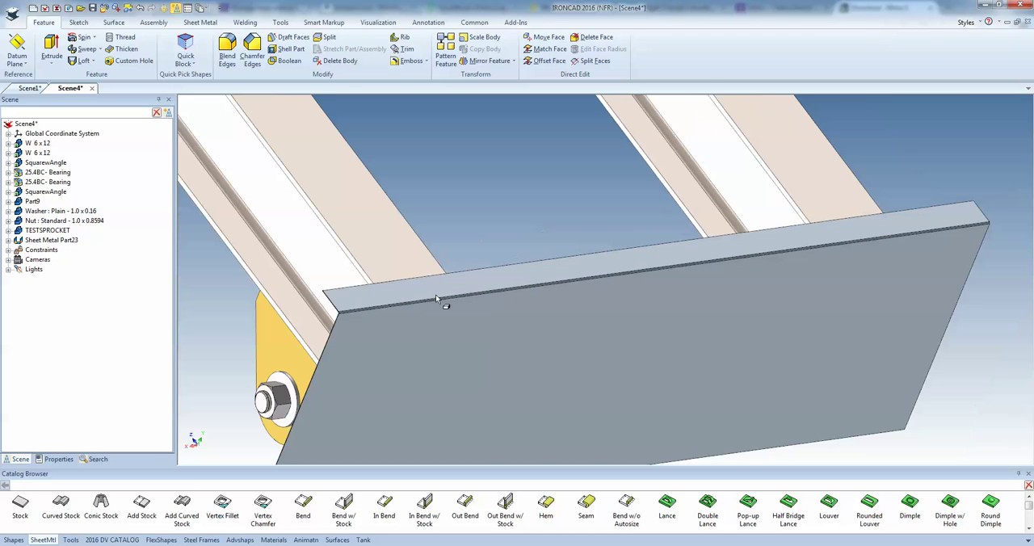
# Extend the upper bend around the sheet's remaining edges with Add Miter, selecting the sheet's inner face
pyautogui.click(200, 22)
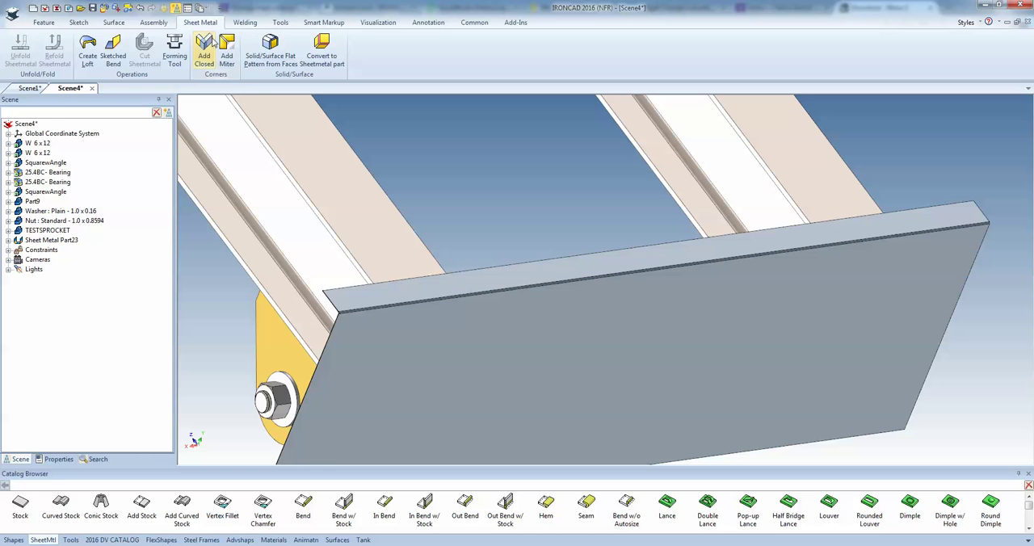
pyautogui.click(227, 57)
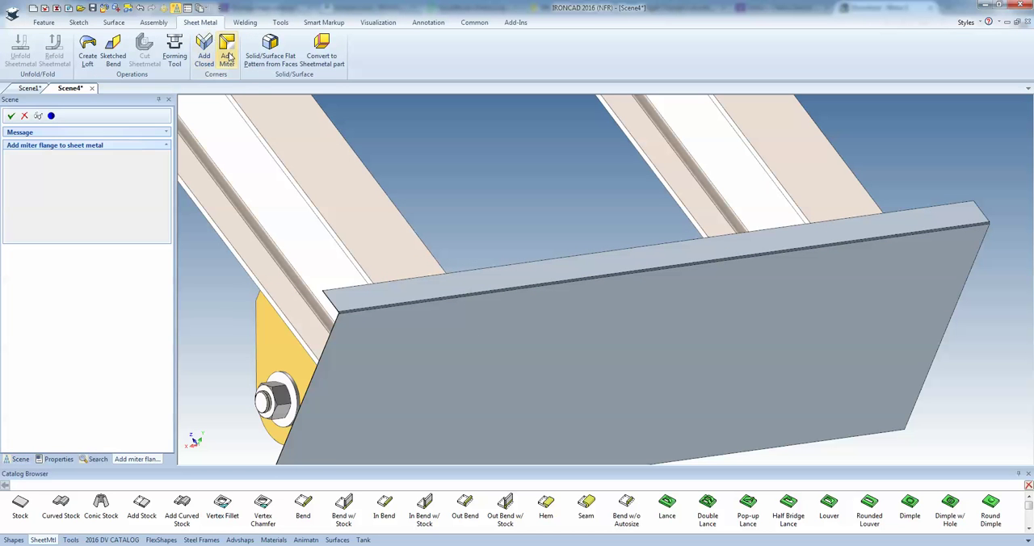
pyautogui.click(543, 277)
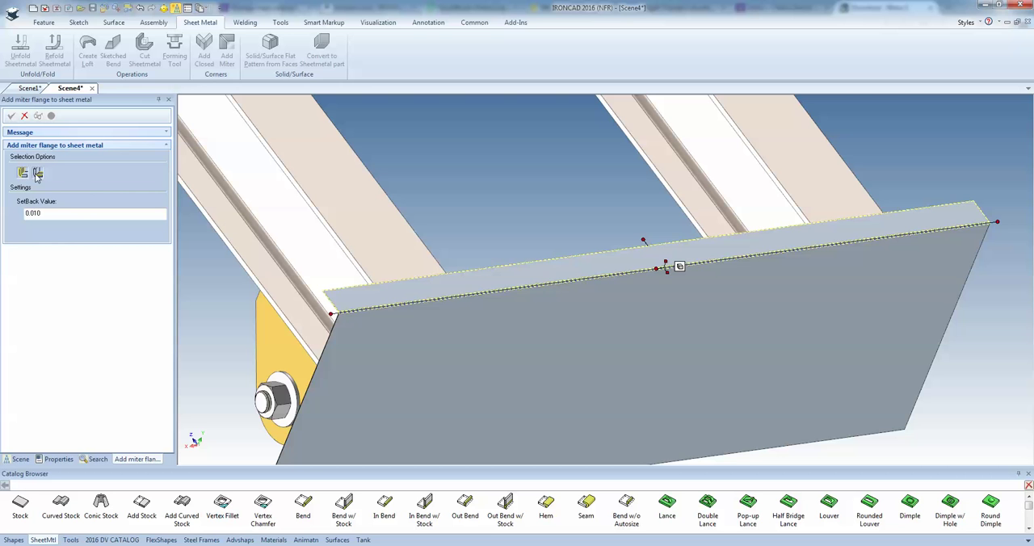
pyautogui.moveTo(530, 325); pyautogui.dragTo(603, 399, button='middle')
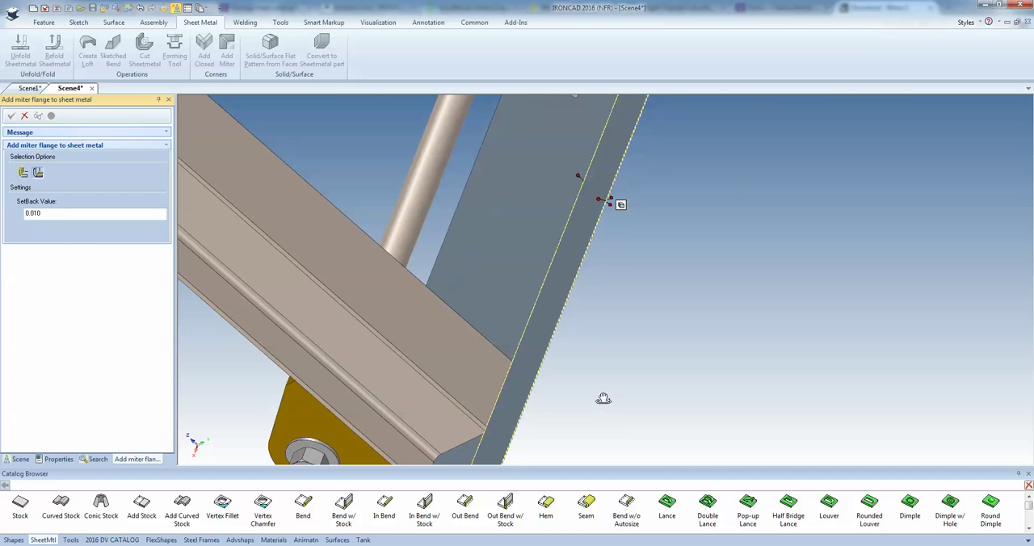
pyautogui.click(532, 251)
pyautogui.moveTo(512, 281); pyautogui.dragTo(518, 273, button='middle')
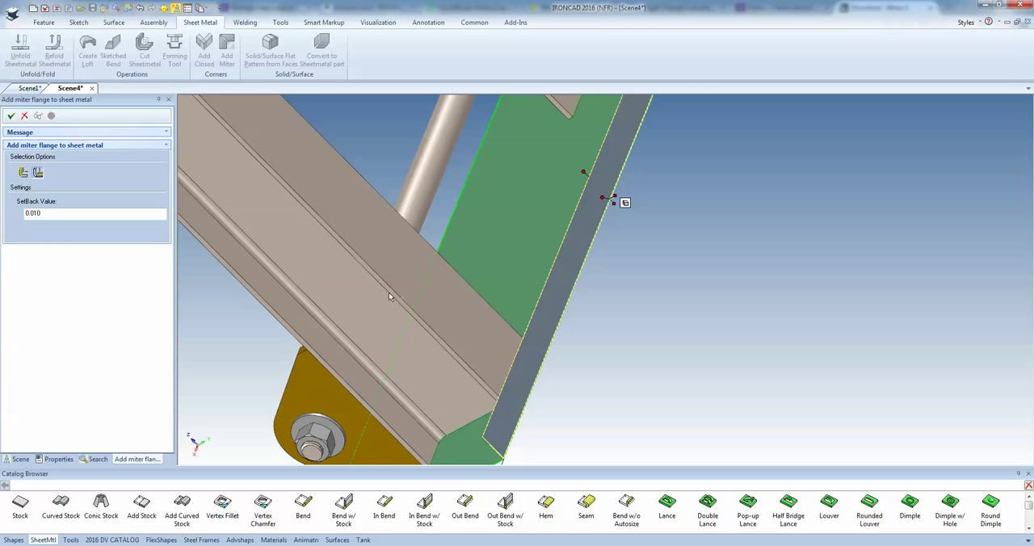
pyautogui.scroll(-3, 388, 297)
pyautogui.click(14, 117)
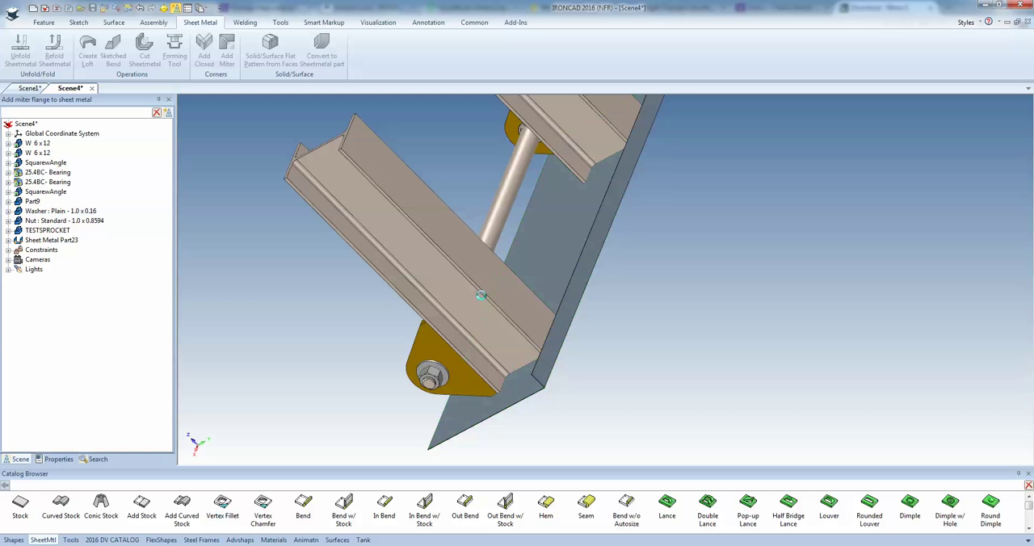
# Select both side bends of the sheet metal part and lengthen them together along the beams, past the bearing brackets
pyautogui.moveTo(557, 368); pyautogui.dragTo(531, 266, button='middle')
pyautogui.scroll(3, 530, 385)
pyautogui.scroll(3, 530, 386)
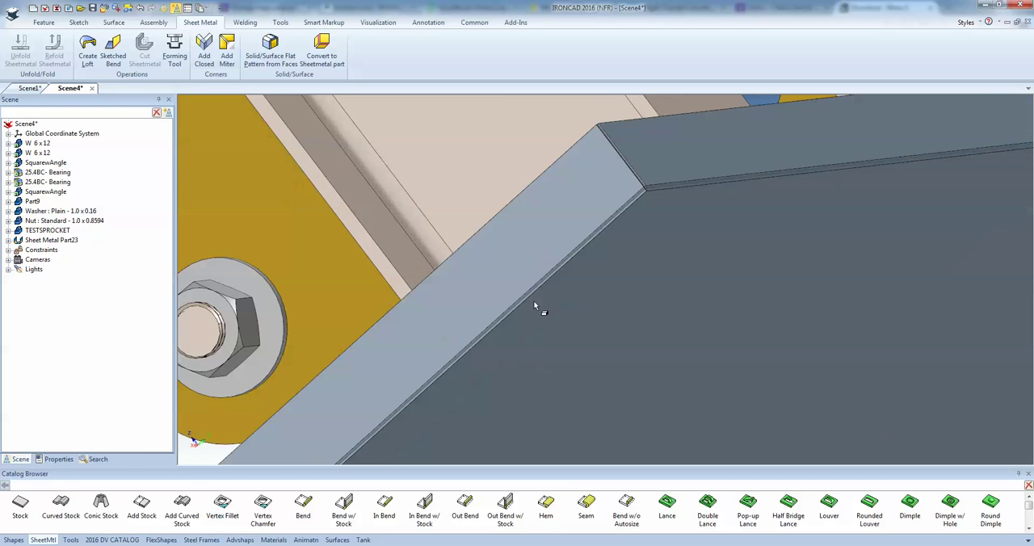
pyautogui.click(551, 224)
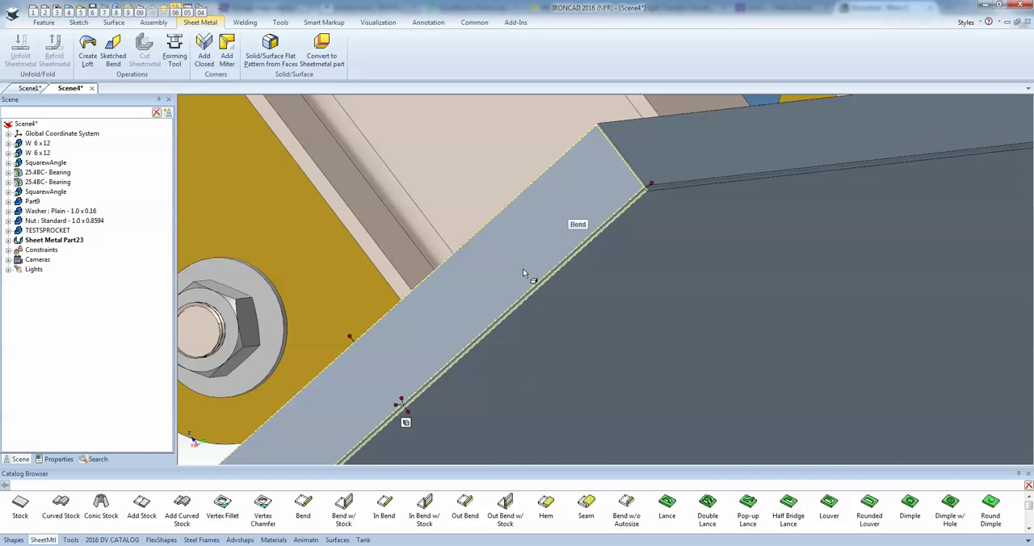
pyautogui.scroll(-5, 480, 301)
pyautogui.moveTo(481, 283); pyautogui.dragTo(668, 212, button='middle')
pyautogui.click(663, 227)
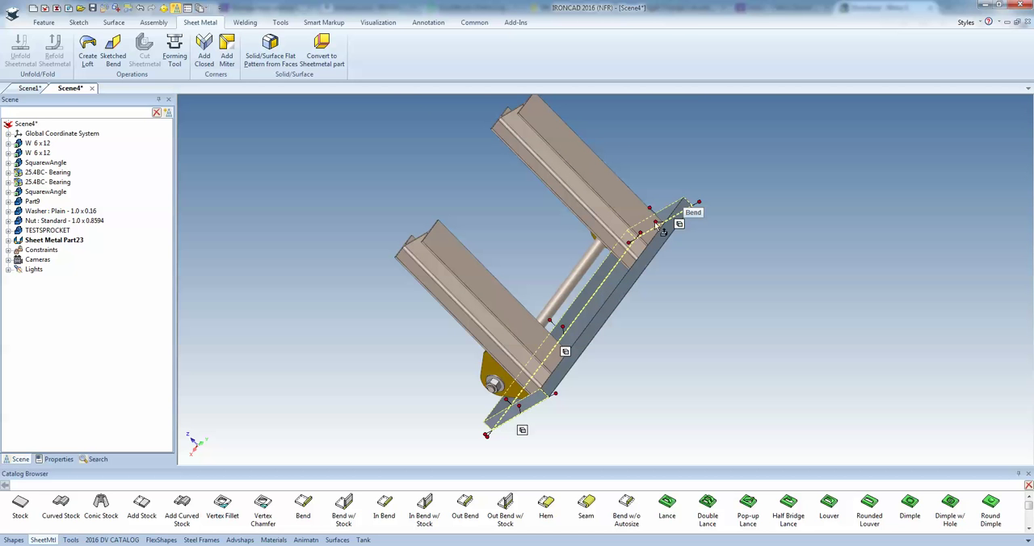
pyautogui.click(507, 338)
pyautogui.scroll(3, 533, 349)
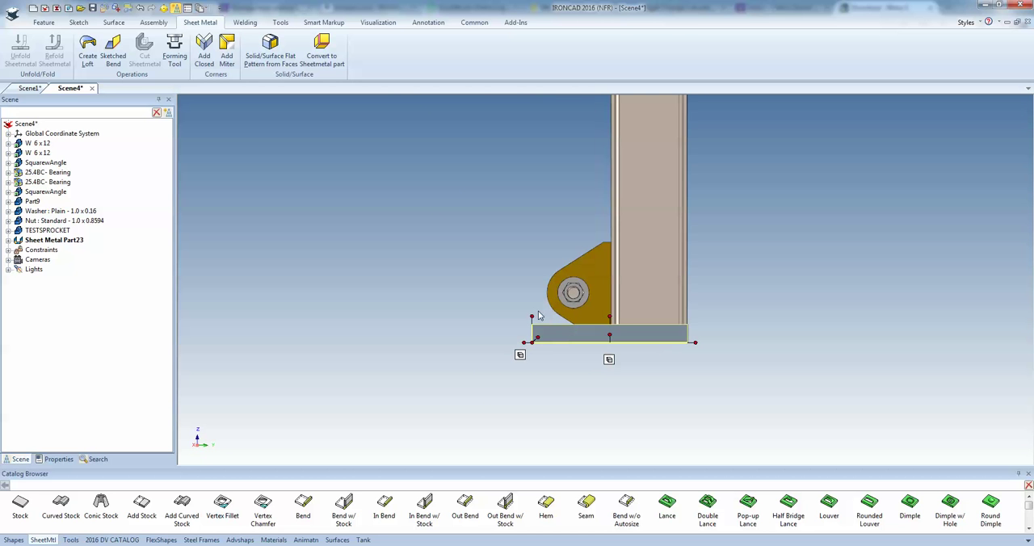
pyautogui.moveTo(540, 309); pyautogui.dragTo(537, 211)
pyautogui.moveTo(637, 207); pyautogui.dragTo(416, 256, button='middle')
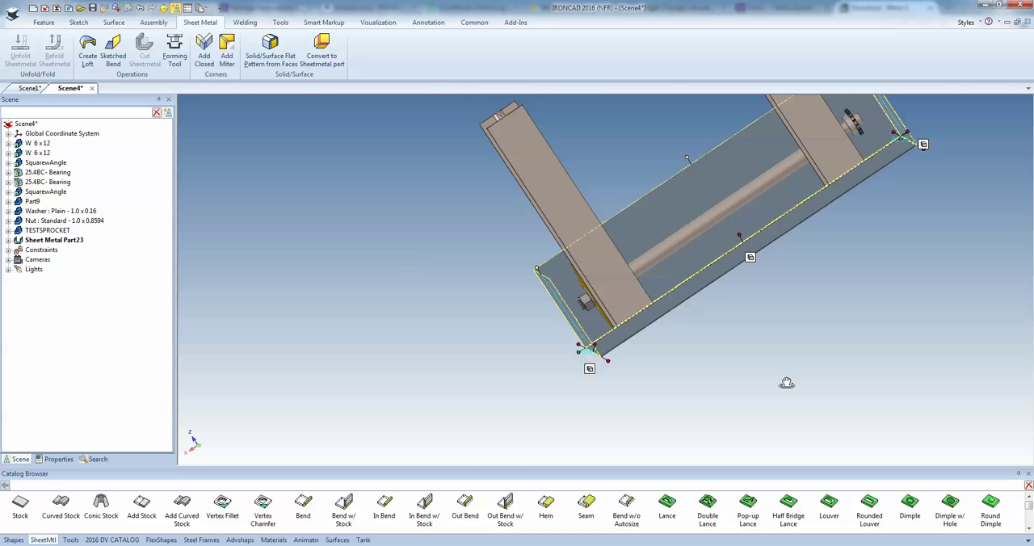
pyautogui.click(786, 382)
# Place a Vertex Fillet on the outer upper corner of the side flange at the nut end
pyautogui.moveTo(747, 224); pyautogui.dragTo(649, 217, button='middle')
pyautogui.scroll(-4, 667, 222)
pyautogui.scroll(4, 648, 217)
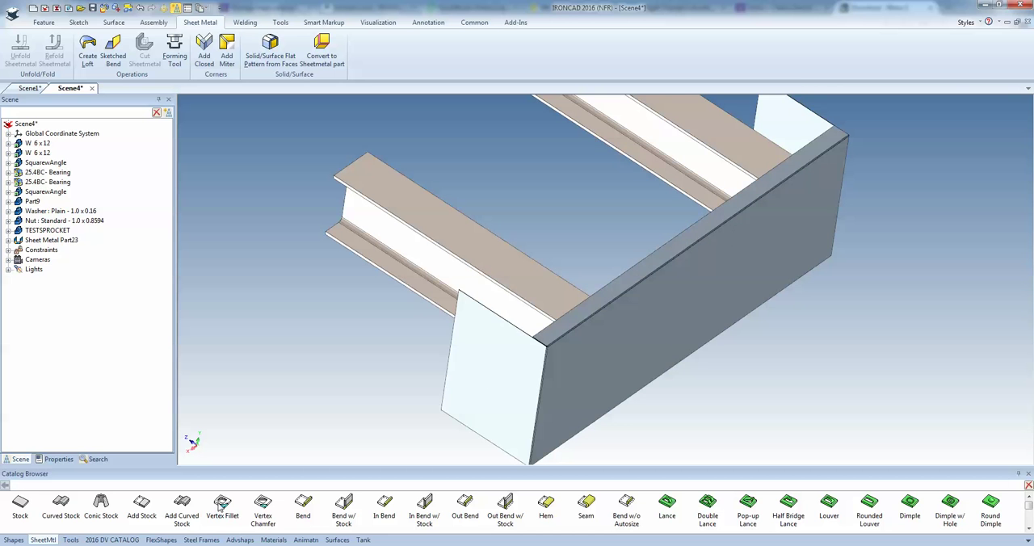
pyautogui.moveTo(222, 505); pyautogui.dragTo(459, 296)
pyautogui.scroll(-3, 565, 317)
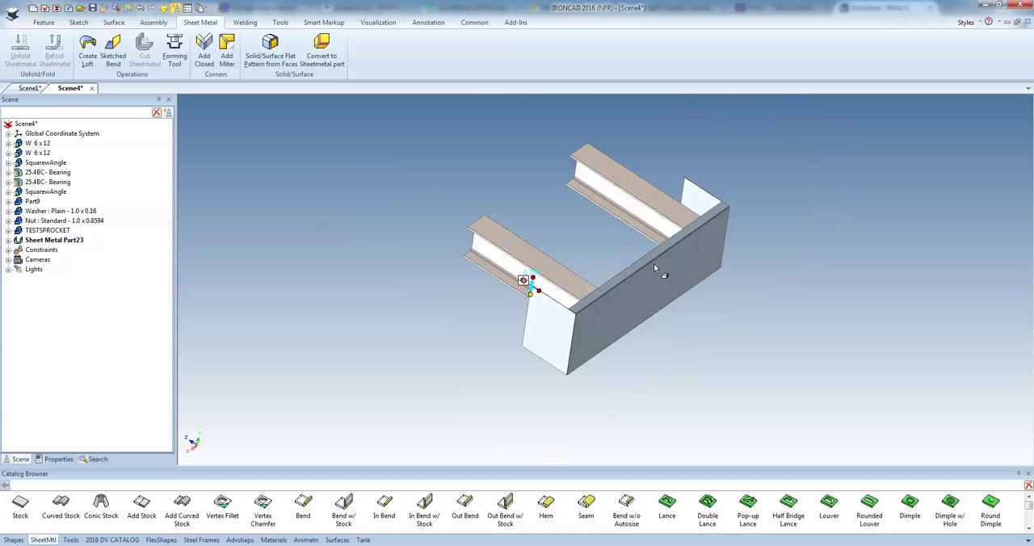
# Place a Vertex Chamfer on the outer upper corner of the opposite side flange and set its size to 1
pyautogui.scroll(5, 679, 202)
pyautogui.scroll(1, 680, 203)
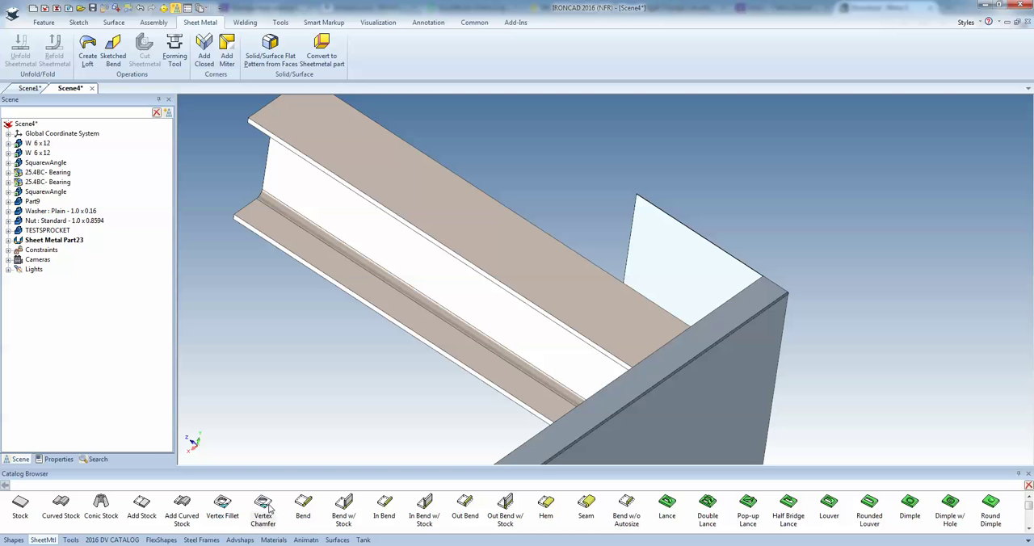
pyautogui.moveTo(265, 509); pyautogui.dragTo(638, 203)
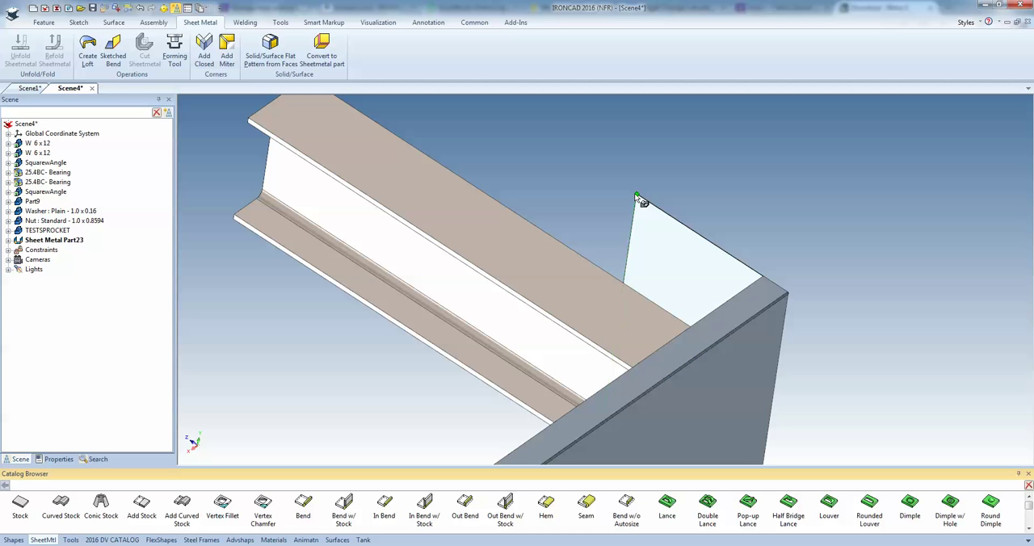
pyautogui.write('1')
pyautogui.press('Return')
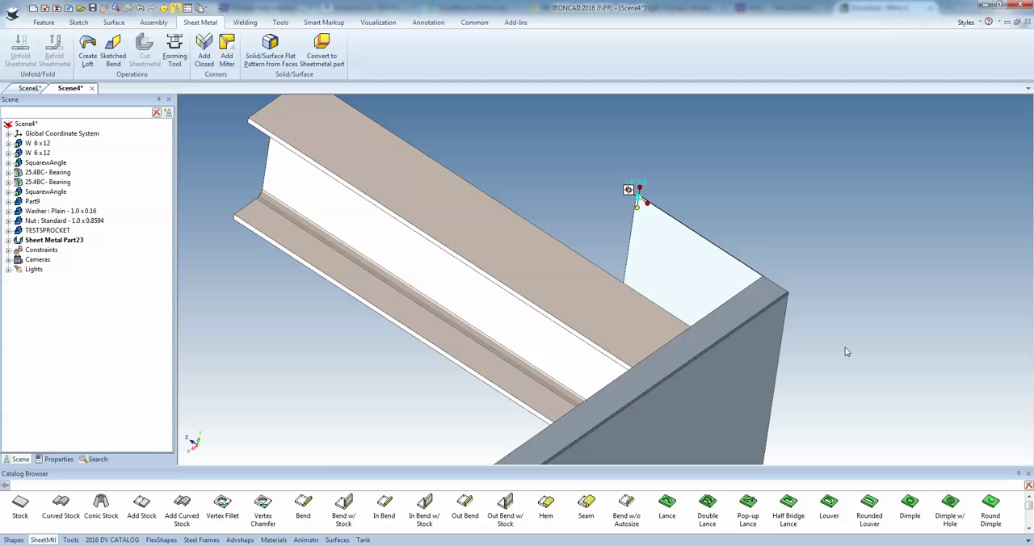
pyautogui.click(845, 349)
pyautogui.scroll(-5, 630, 400)
pyautogui.moveTo(599, 389); pyautogui.dragTo(631, 365, button='middle')
pyautogui.scroll(3, 565, 342)
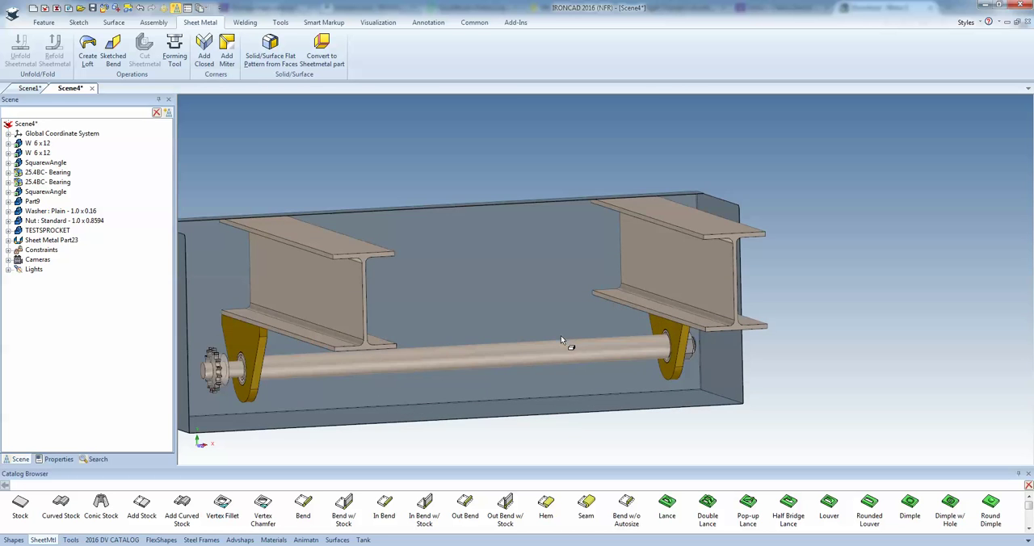
pyautogui.scroll(-4, 560, 346)
pyautogui.scroll(2, 374, 337)
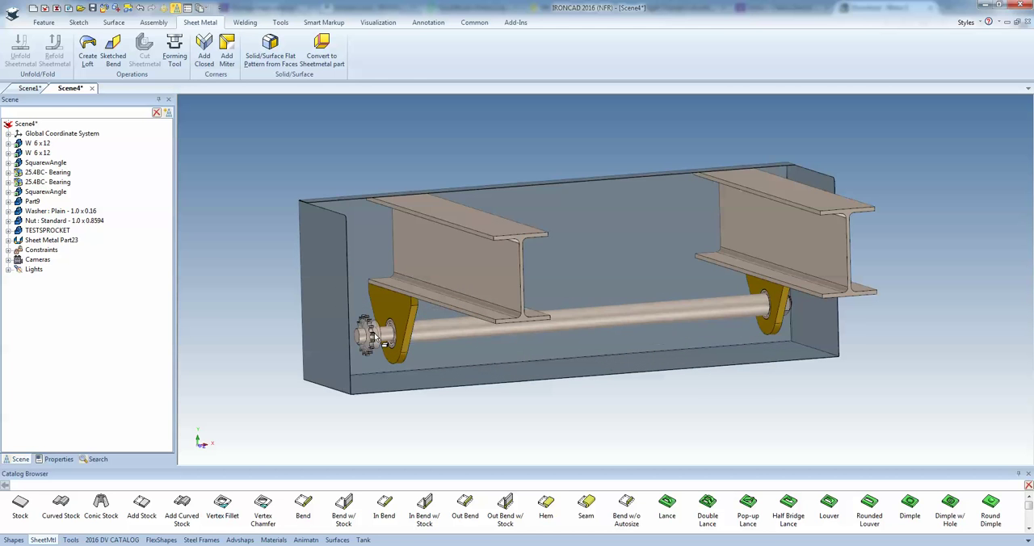
pyautogui.scroll(-1, 533, 299)
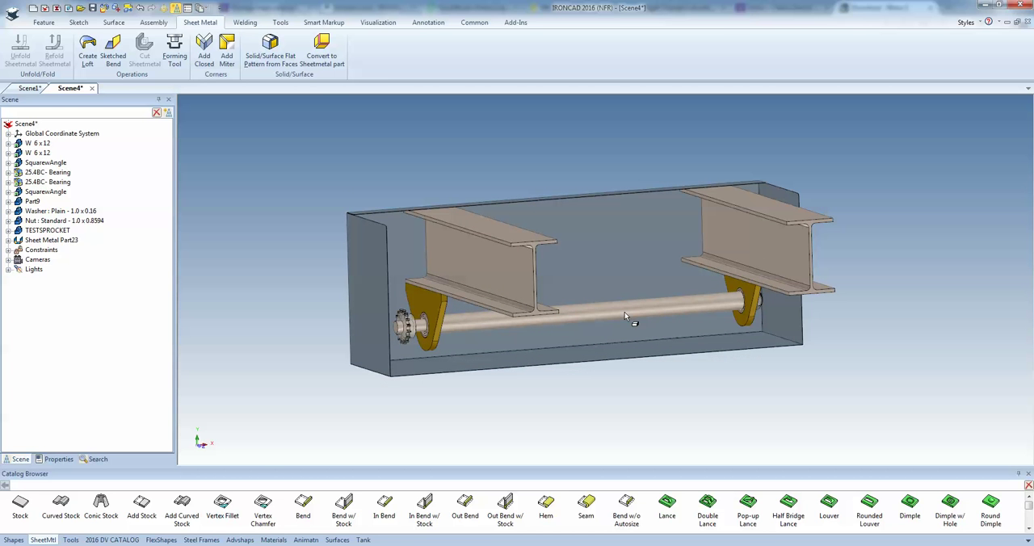